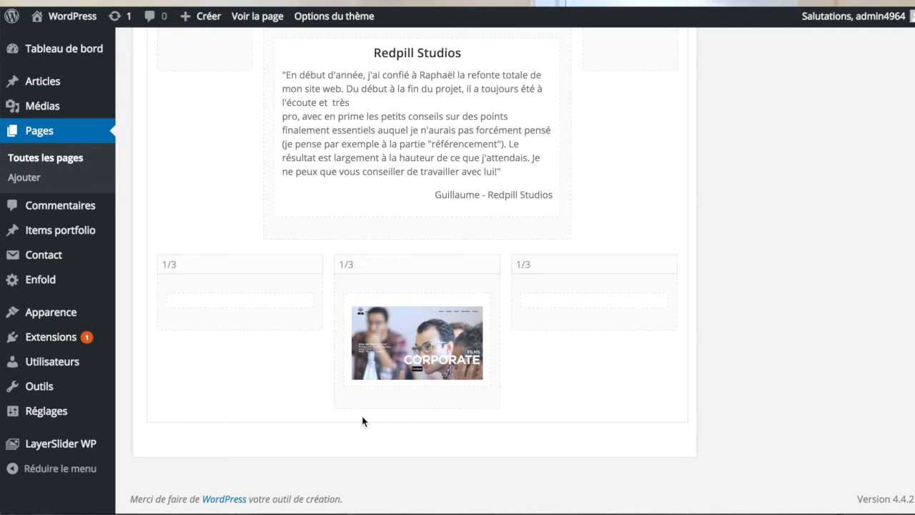
Add a Couleur Section and a full-width 1/1 column at the end of the page, placing the column inside the section.
scroll(363, 421, "up", 15)
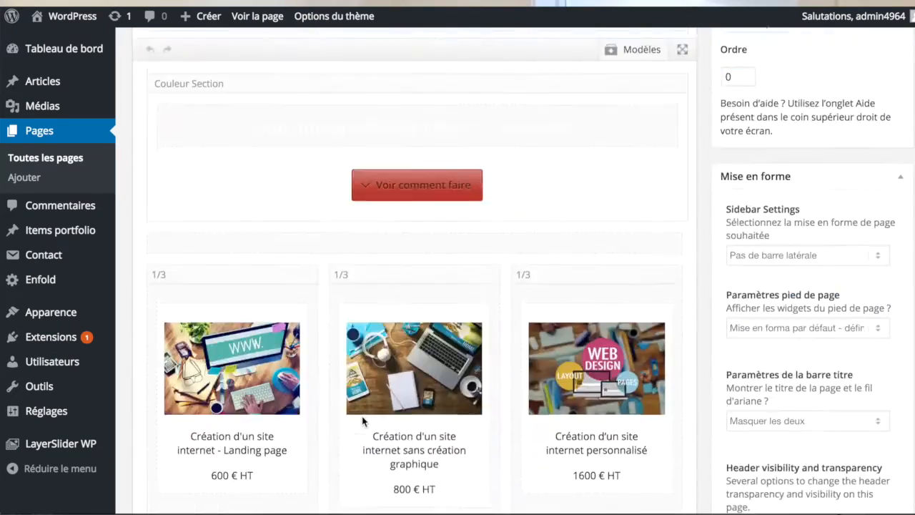
scroll(363, 421, "up", 3)
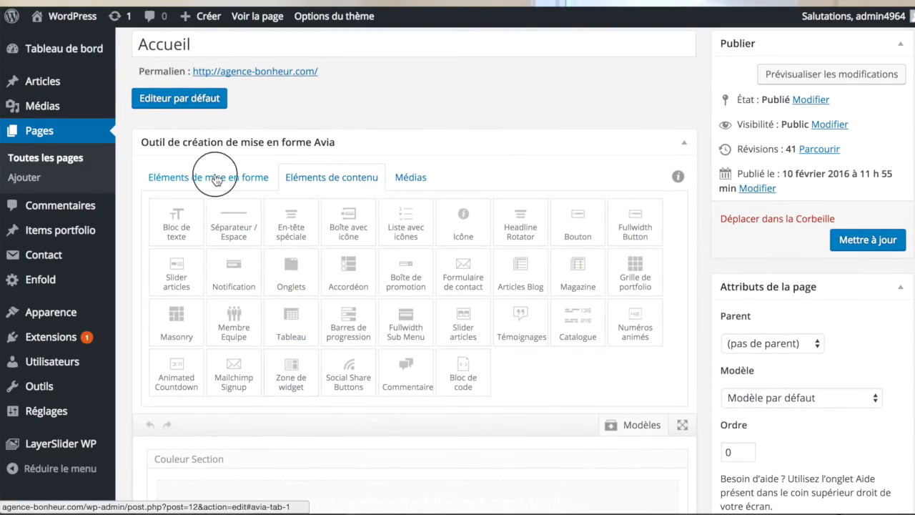
left_click(217, 179)
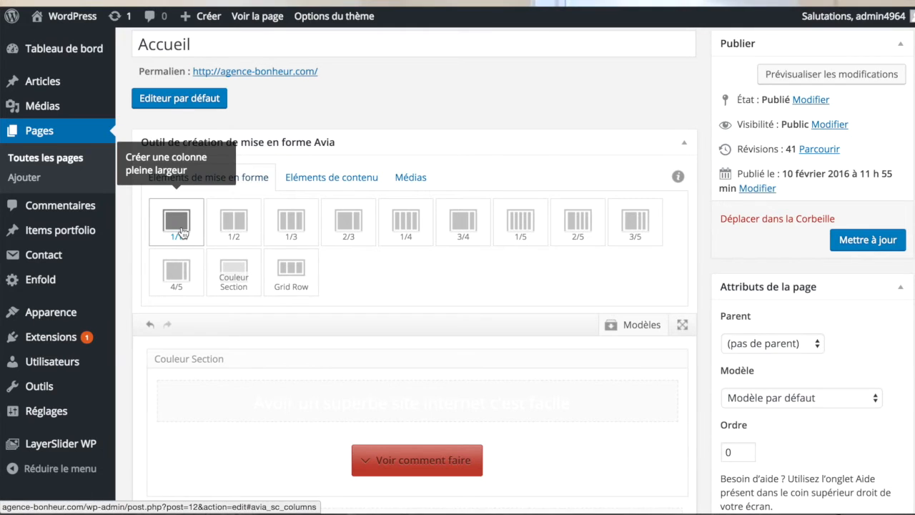
scroll(181, 232, "down", 20)
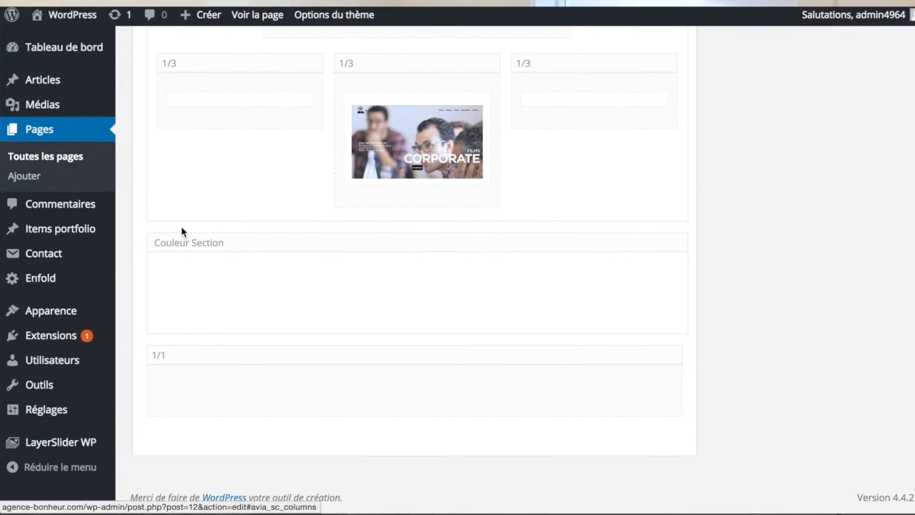
mouse_move(303, 250)
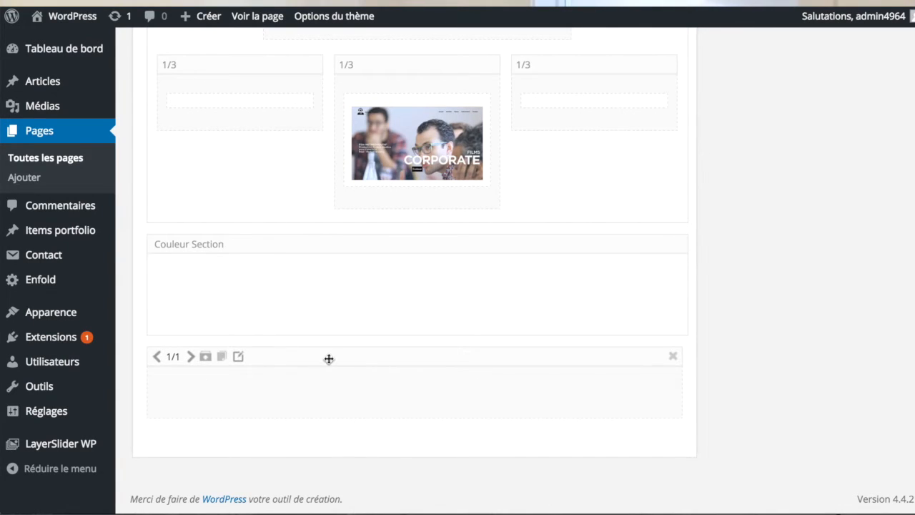
left_click_drag(328, 359, 299, 290)
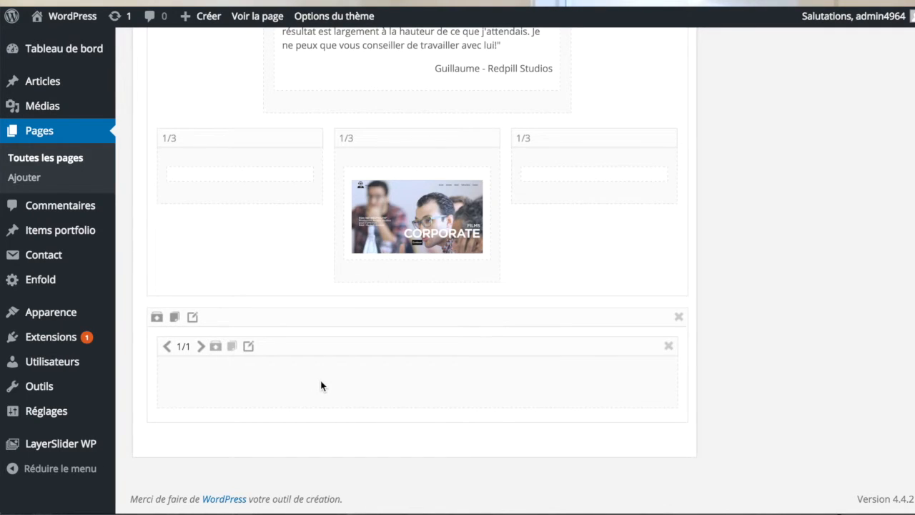
Add a Bloc de texte element and move it into the 1/1 column of the new Couleur Section.
scroll(322, 386, "up", 20)
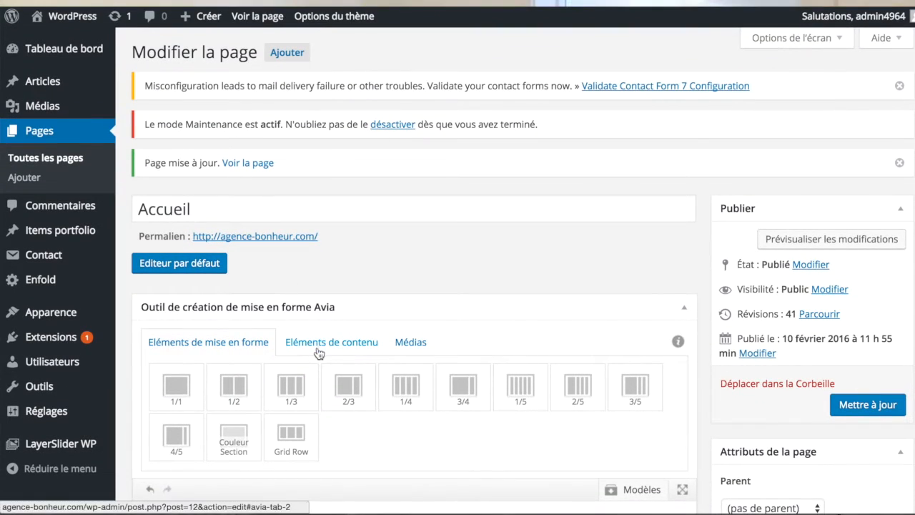
left_click(320, 344)
scroll(318, 350, "down", 3)
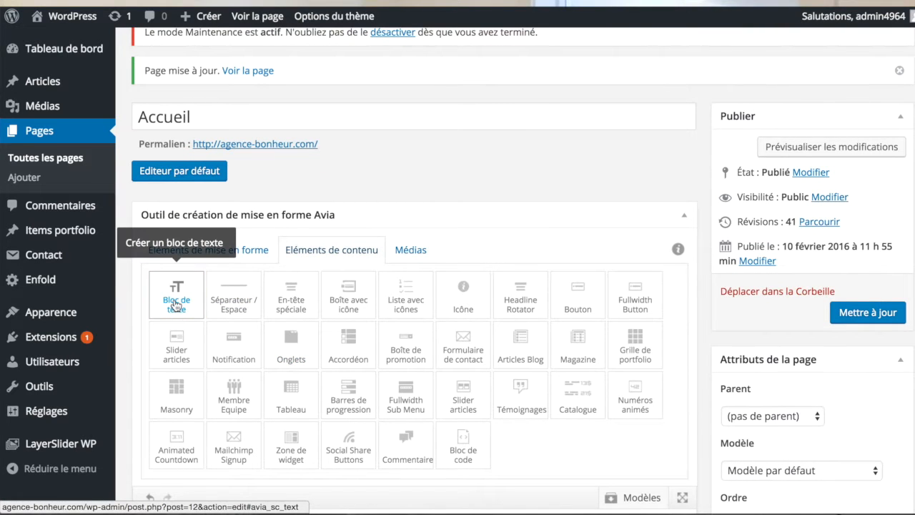
left_click(176, 305)
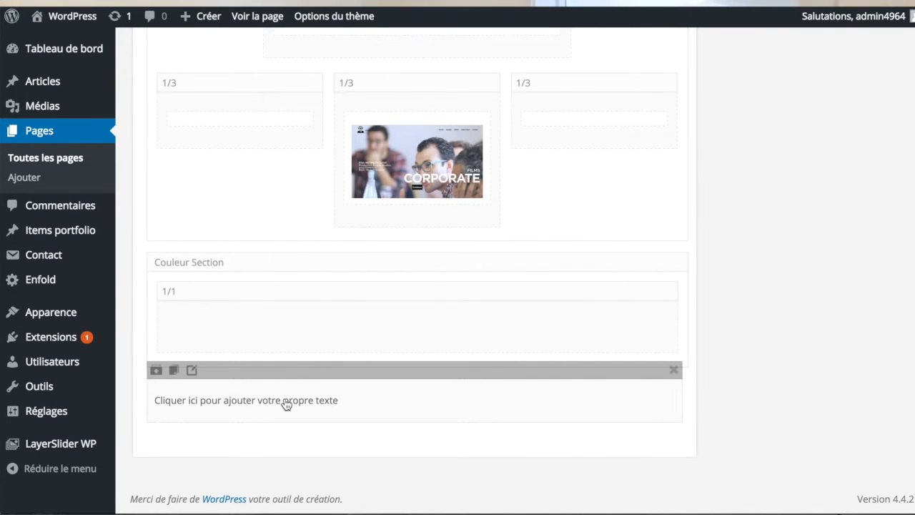
left_click(290, 373)
left_click_drag(290, 373, 273, 314)
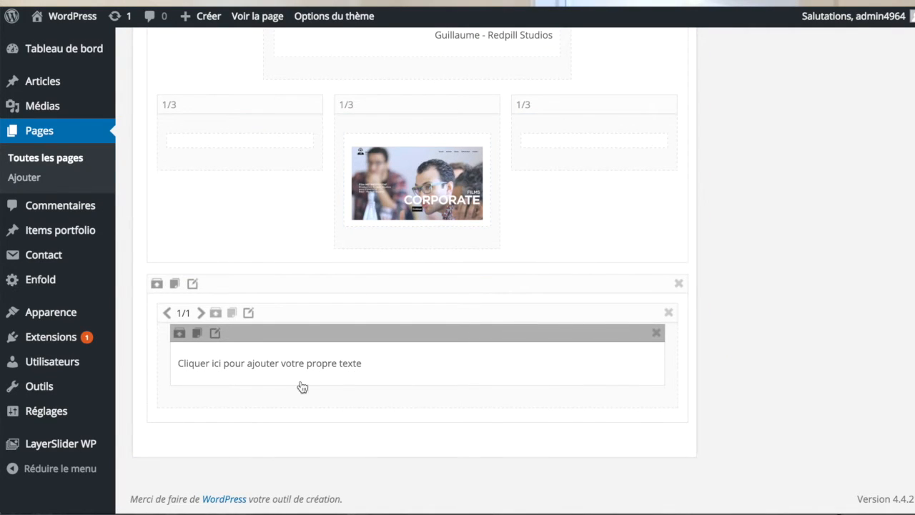
Replace the new text block's placeholder with "Nos offres s'adressent à :" copied from the TextEdit note.
left_click(326, 367)
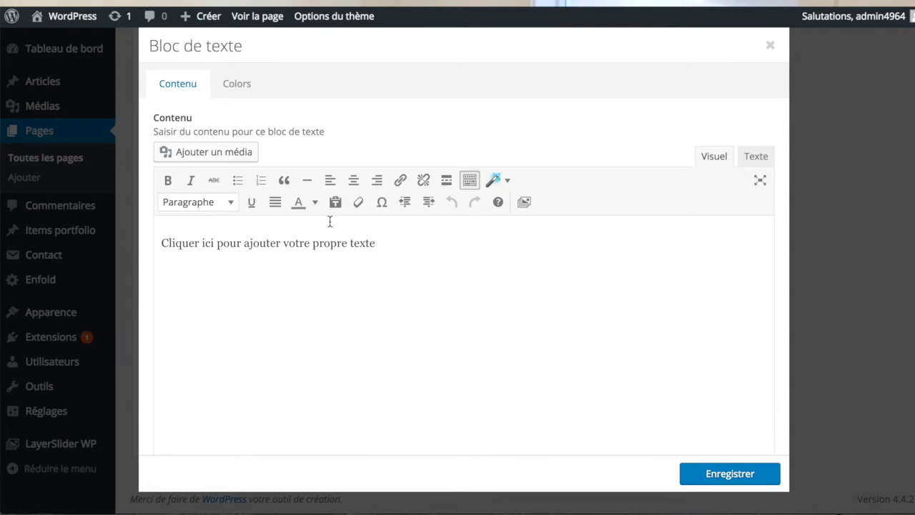
triple_click(219, 244)
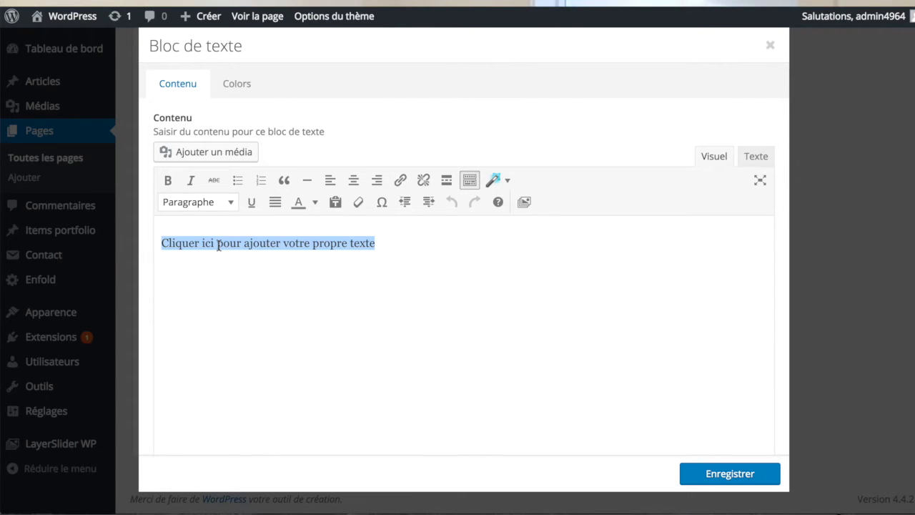
key("BackSpace")
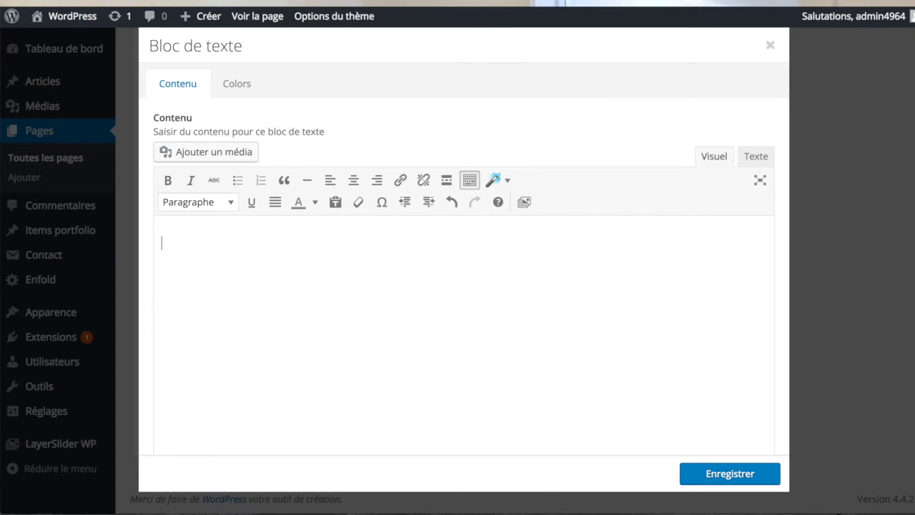
key("ctrl+Up")
left_click(551, 337)
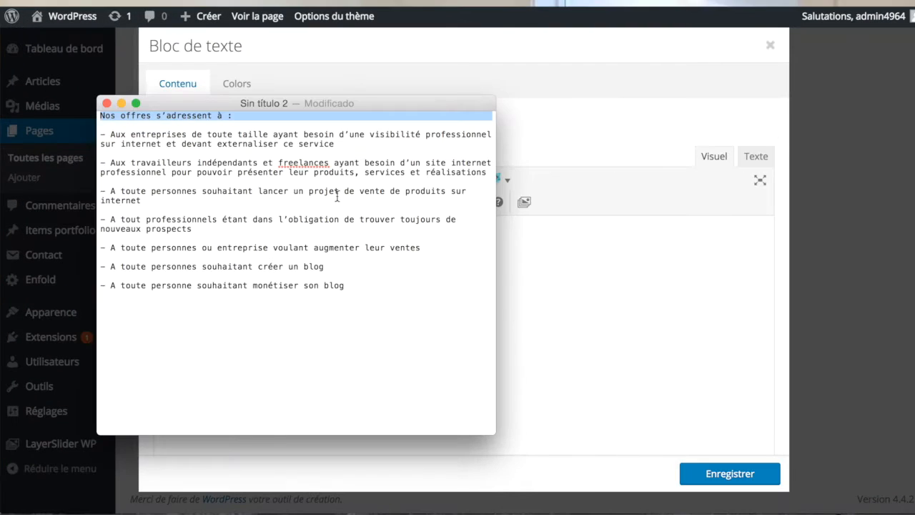
triple_click(144, 120)
key("super+c")
key("ctrl+Up")
left_click(259, 194)
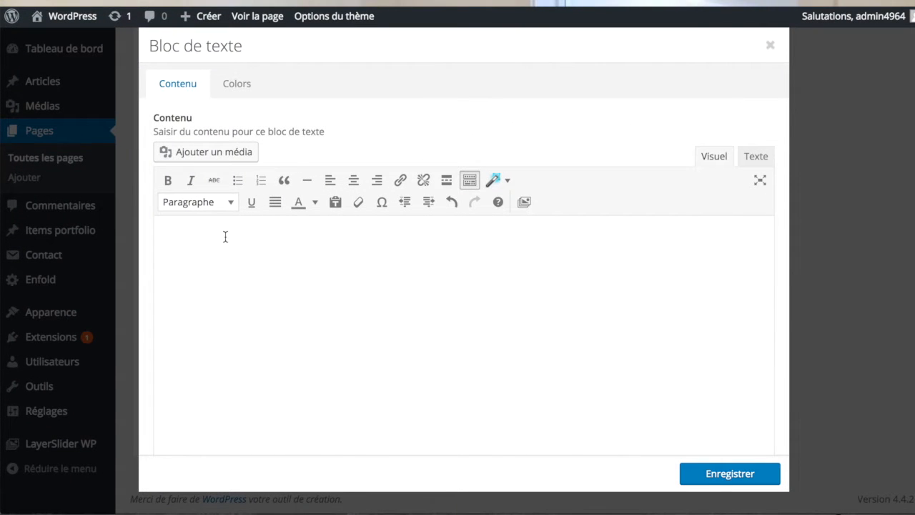
key("super+v")
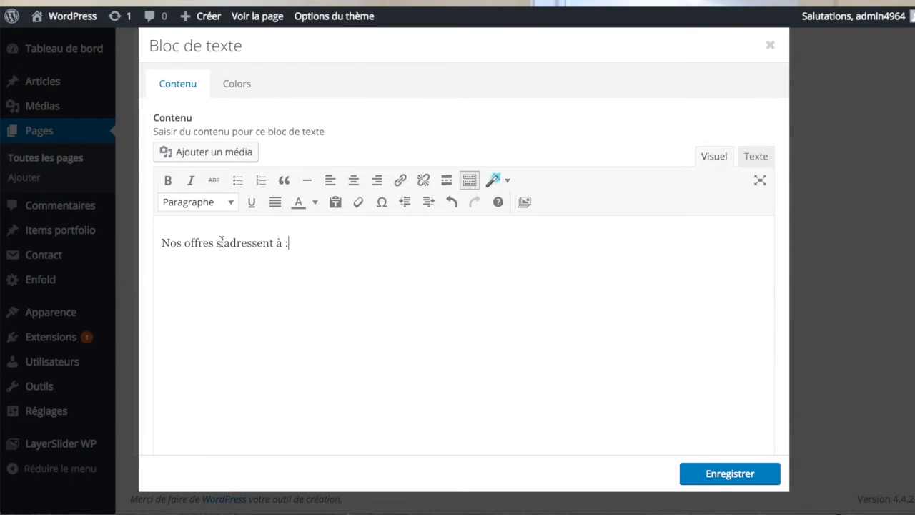
Format "Nos offres s'adressent à :" as a centred Titre 2 heading and save the text block.
left_click(258, 276)
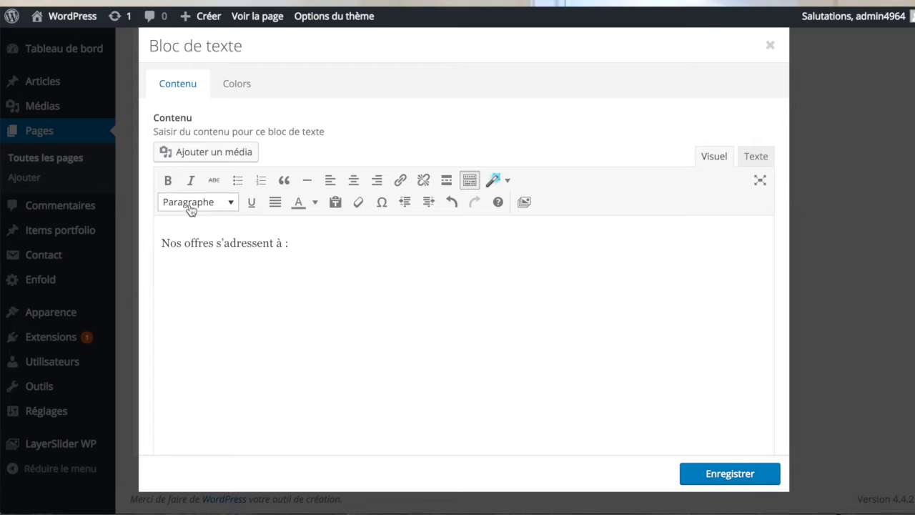
left_click_drag(164, 242, 312, 239)
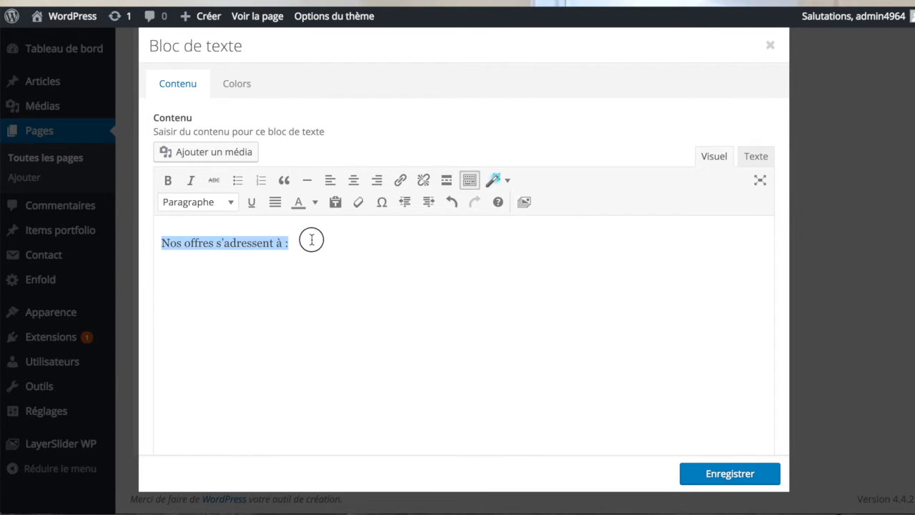
left_click(208, 204)
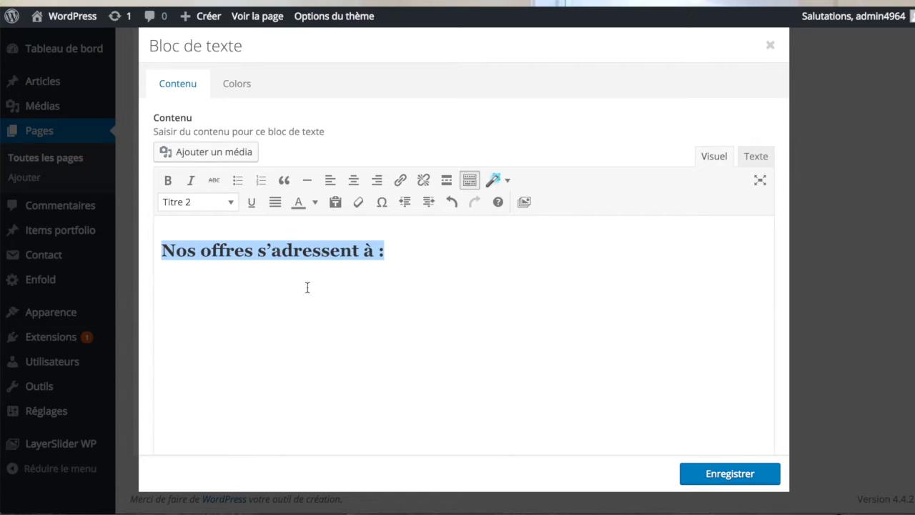
left_click(354, 183)
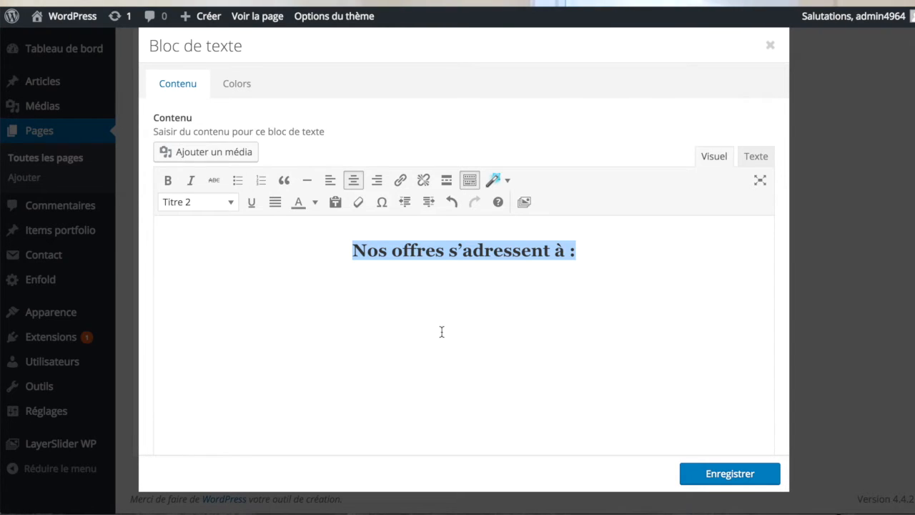
left_click(646, 394)
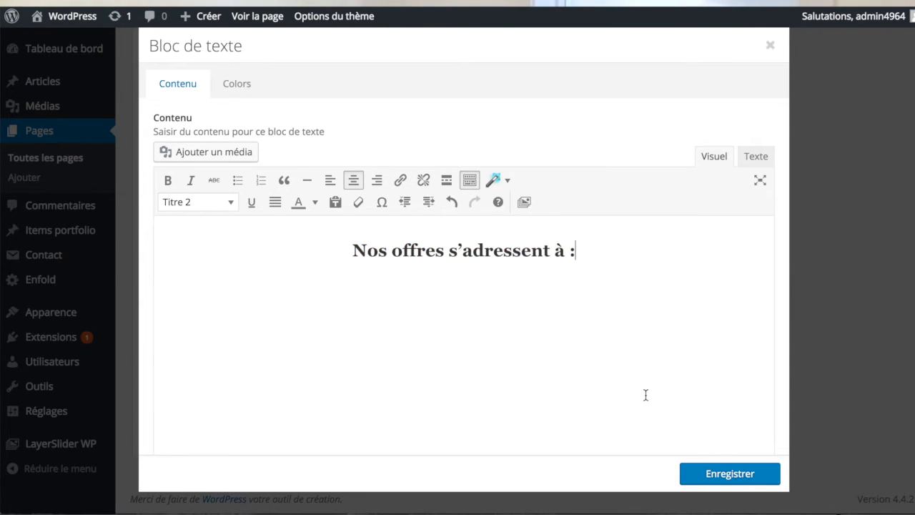
left_click(726, 474)
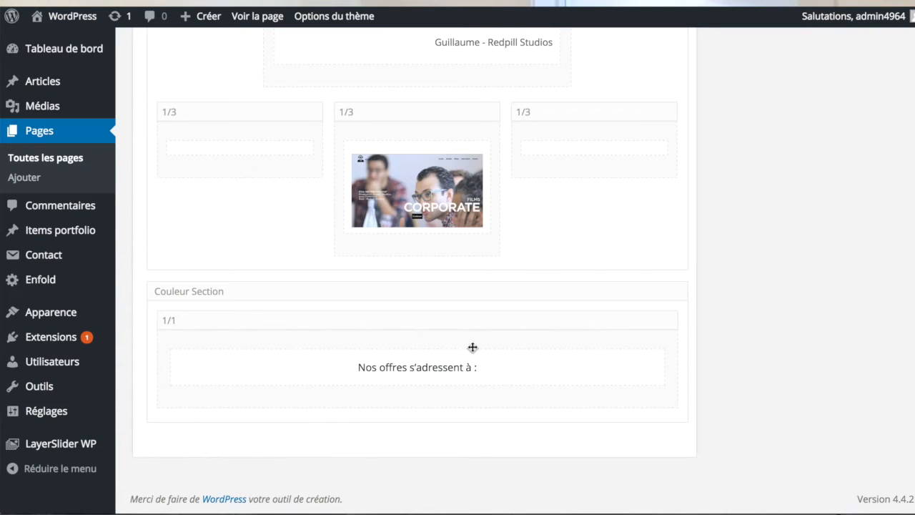
Update the Accueil page and open its live version to check the new section at the end.
scroll(839, 363, "up", 20)
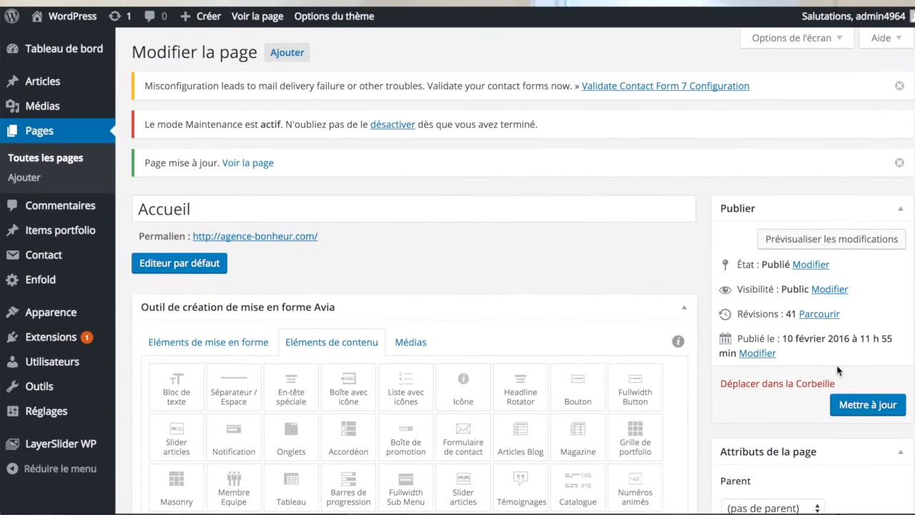
left_click(850, 405)
right_click(260, 20)
left_click(294, 39)
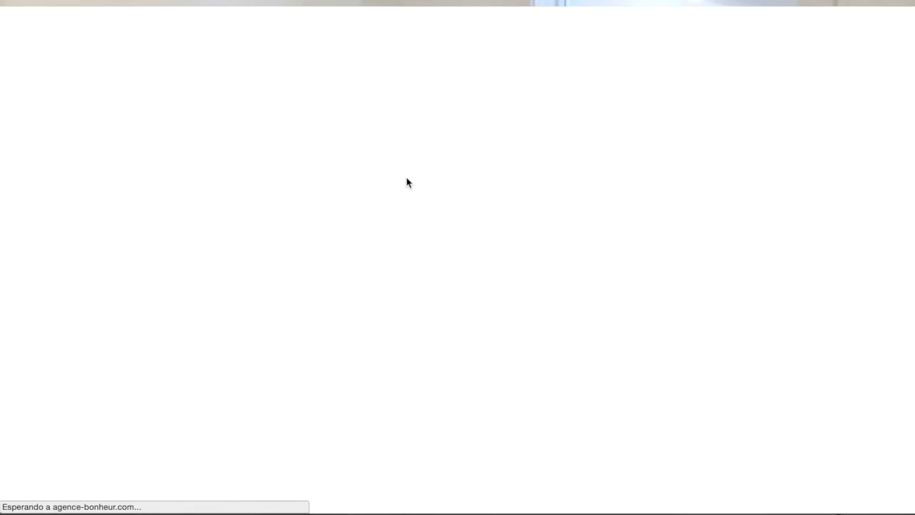
scroll(408, 211, "down", 10)
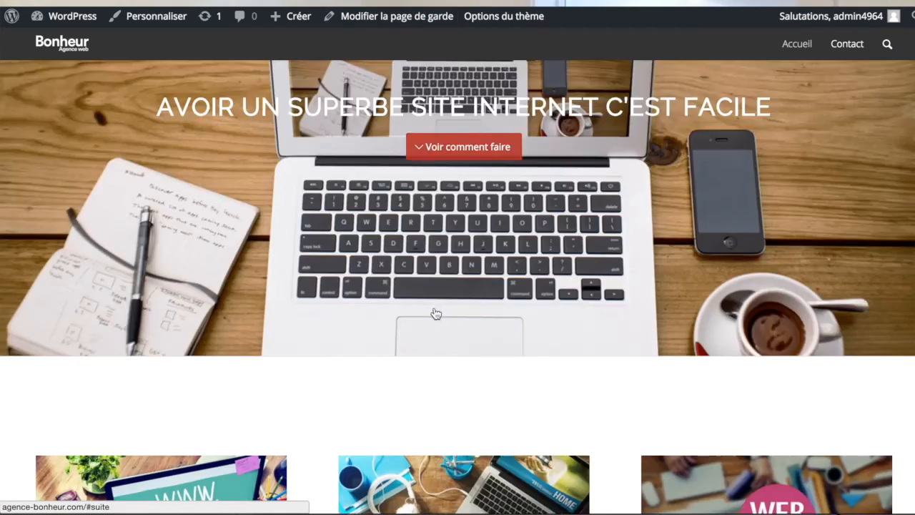
scroll(434, 313, "down", 15)
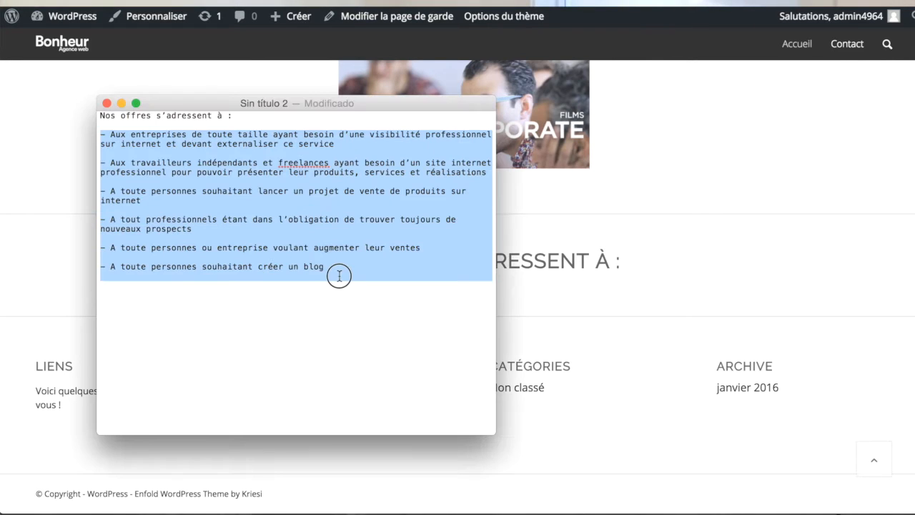
Copy the list from "Aux entreprises de toute taille" through "A toute personnes souhaitant créer un blog" in the TextEdit note.
left_click_drag(339, 276, 339, 267)
key("ctrl+c")
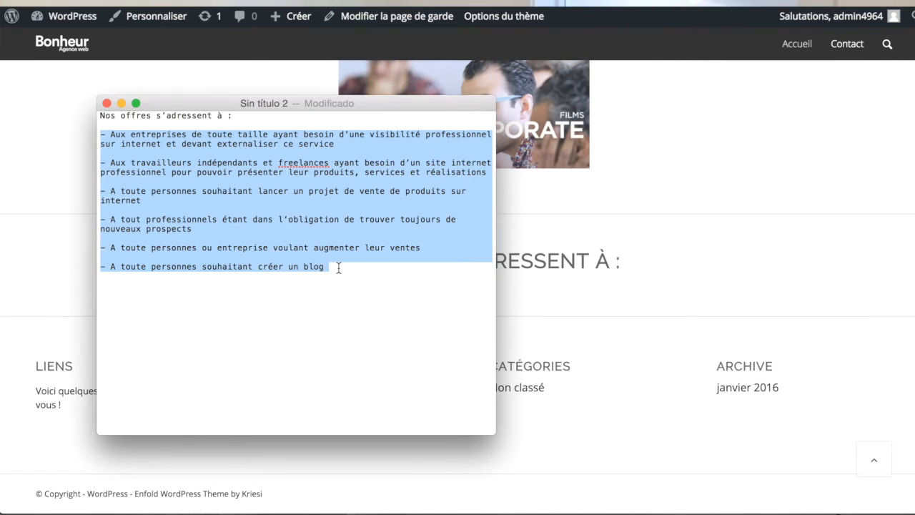
left_click(604, 276)
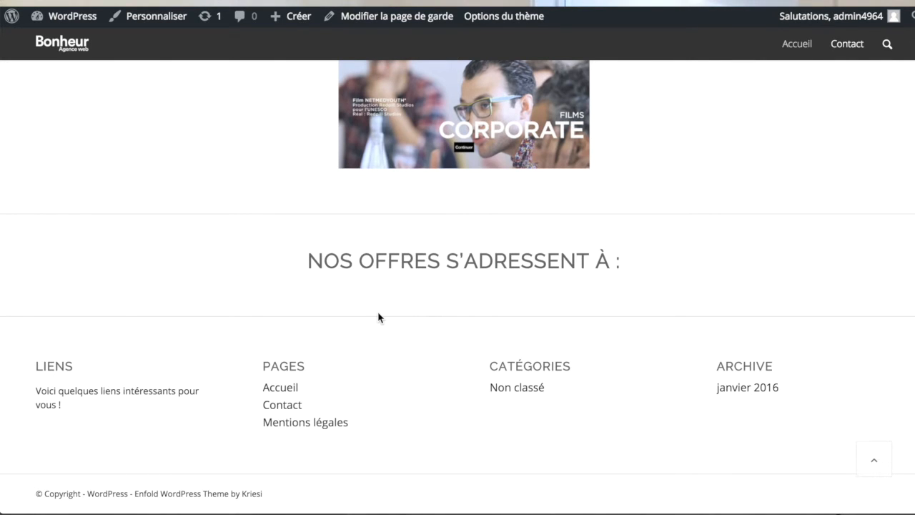
Return to the Accueil page editor and add another full-width 1/1 column to the layout.
key("ctrl+Up")
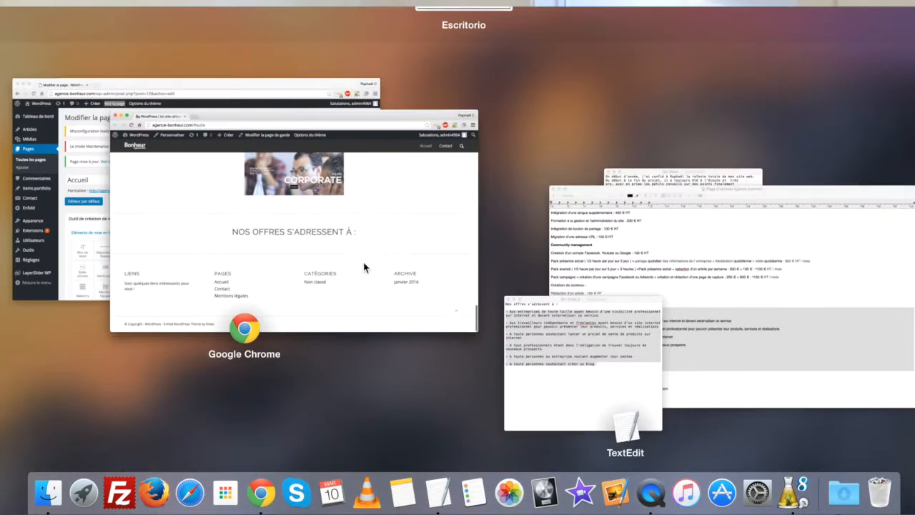
left_click(103, 216)
scroll(349, 281, "down", 10)
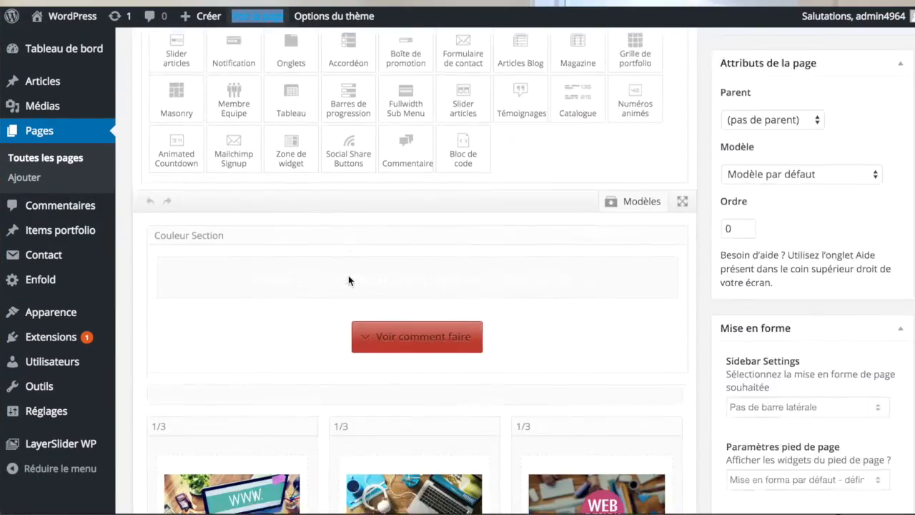
scroll(349, 275, "down", 15)
scroll(348, 275, "down", 15)
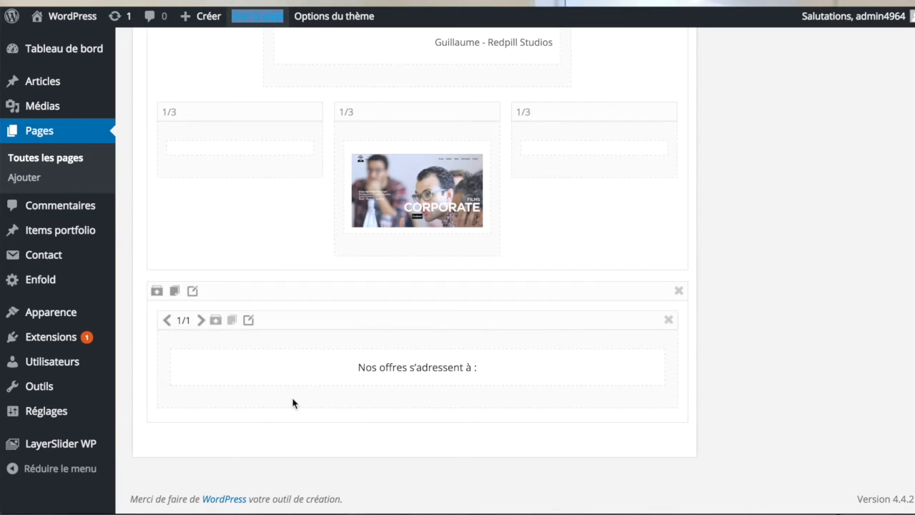
scroll(293, 404, "up", 20)
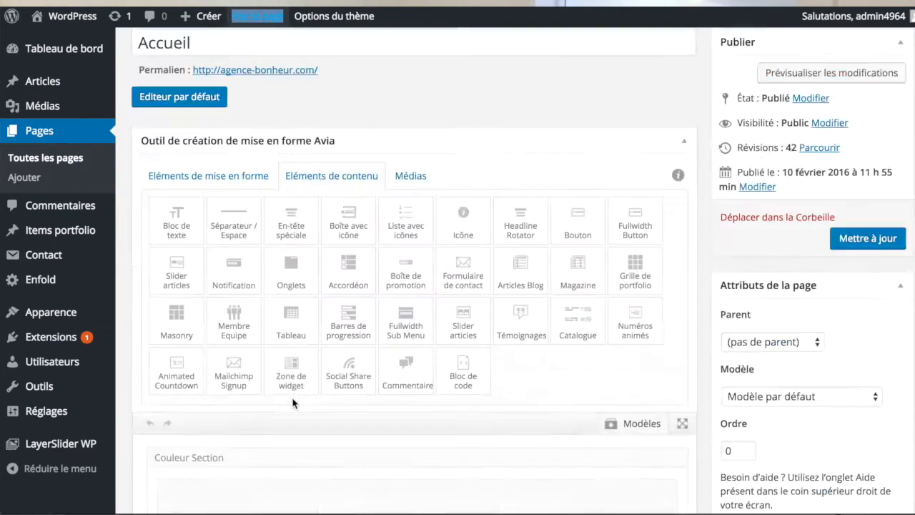
scroll(292, 402, "down", 5)
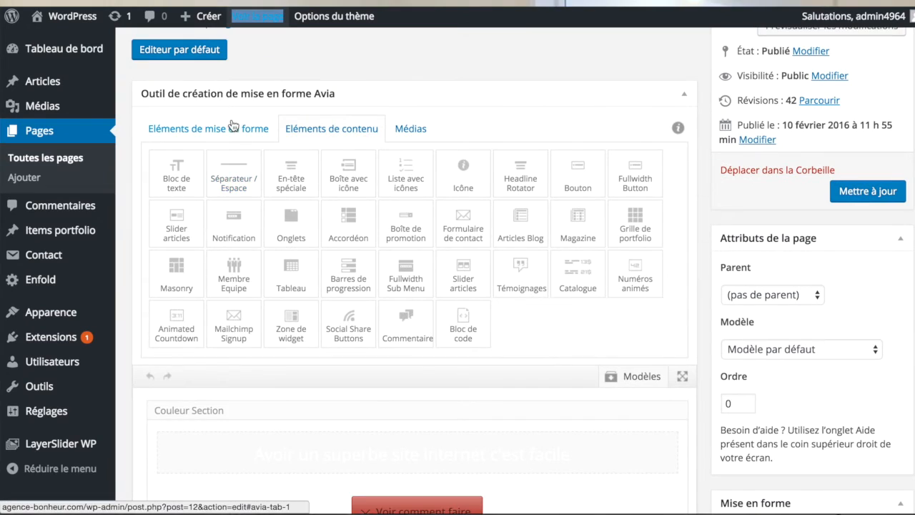
left_click(232, 127)
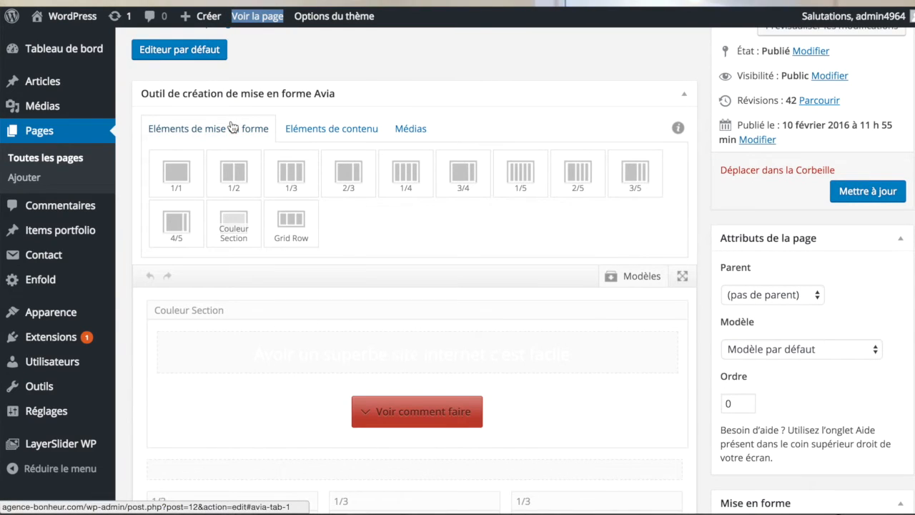
left_click(169, 182)
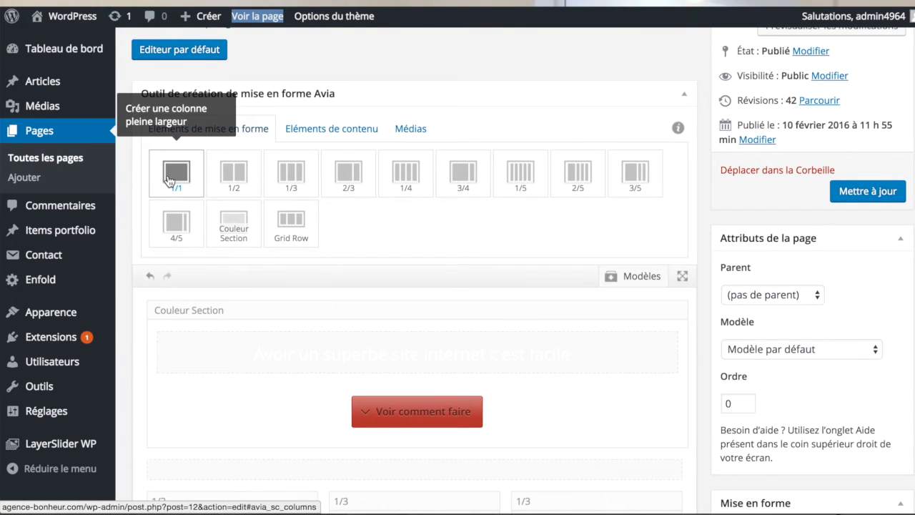
Add a text block and place it in the new 1/1 column, inside the Couleur Section under "Nos offres s'adressent à :".
left_click(298, 139)
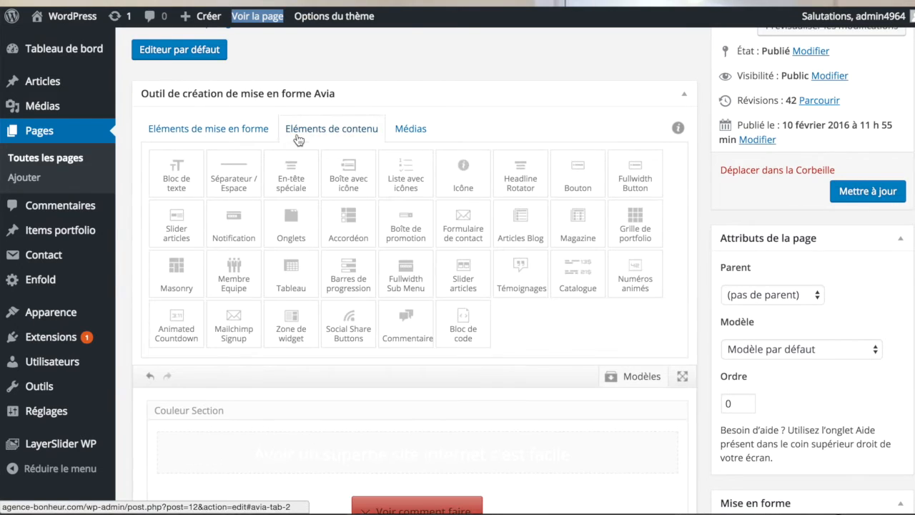
left_click(184, 176)
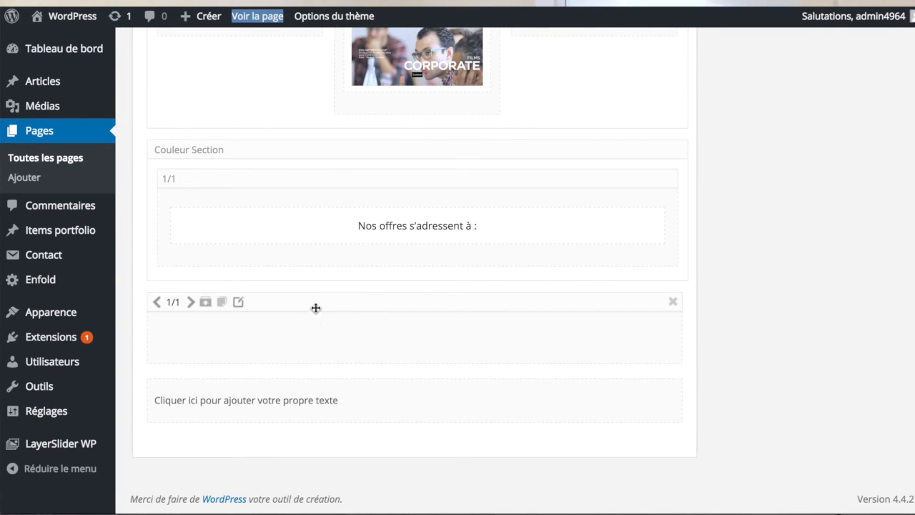
left_click_drag(316, 302, 317, 277)
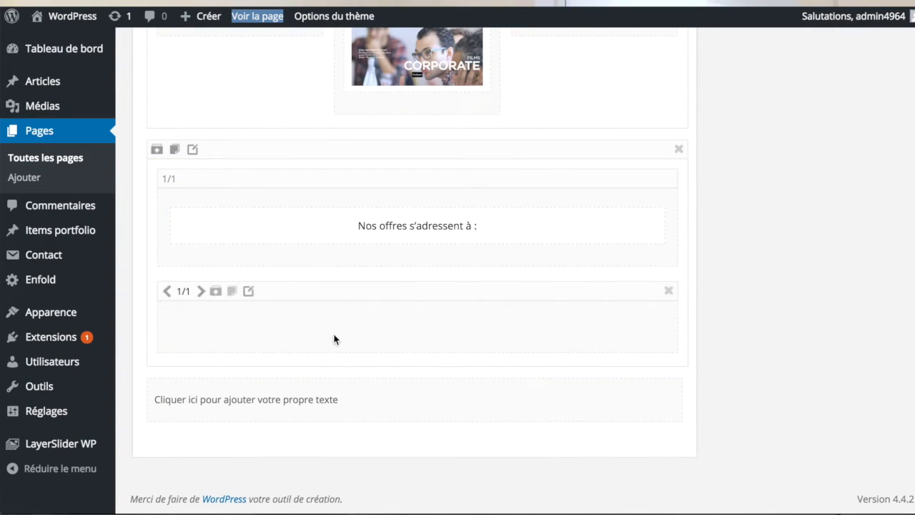
left_click_drag(326, 376, 321, 311)
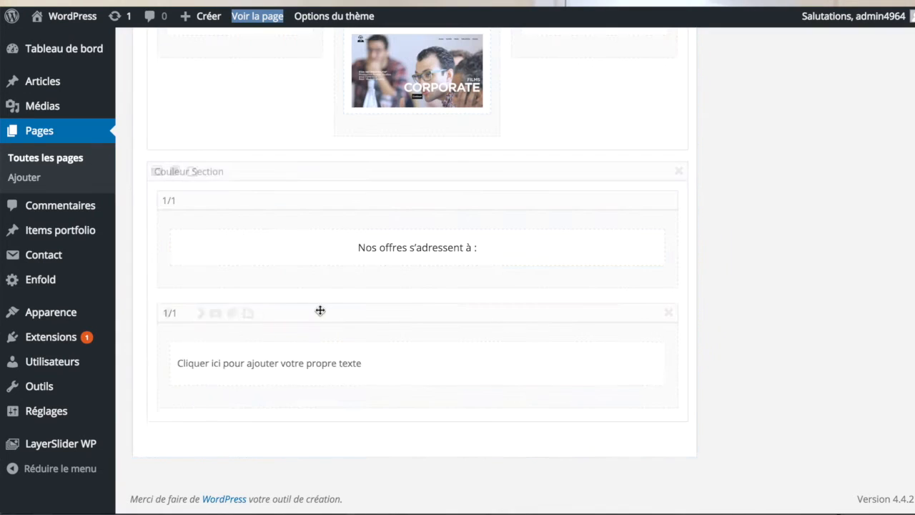
Replace the new text block's placeholder with the copied list of target audiences.
left_click(362, 372)
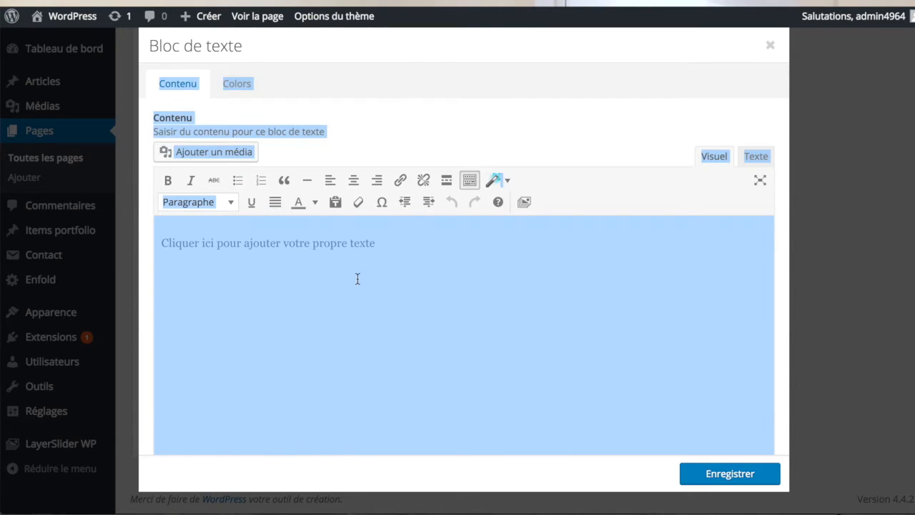
left_click(358, 278)
double_click(359, 243)
triple_click(359, 244)
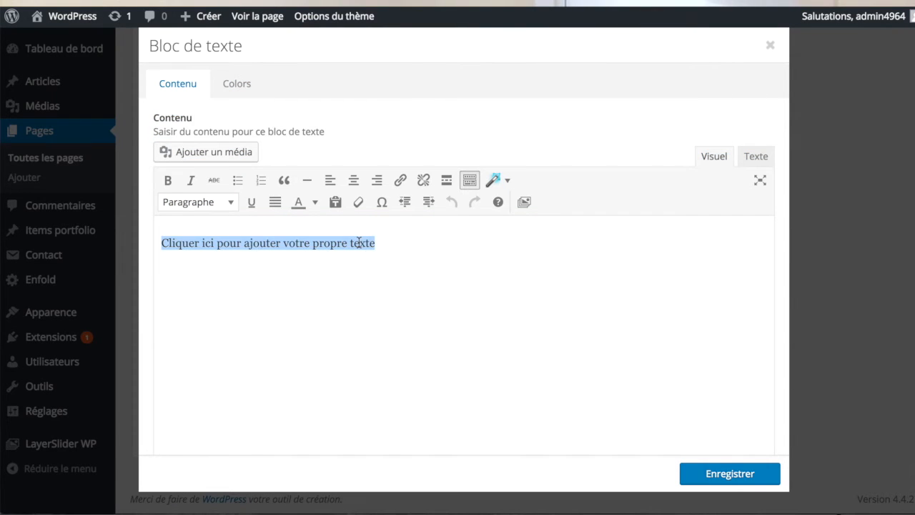
key("BackSpace")
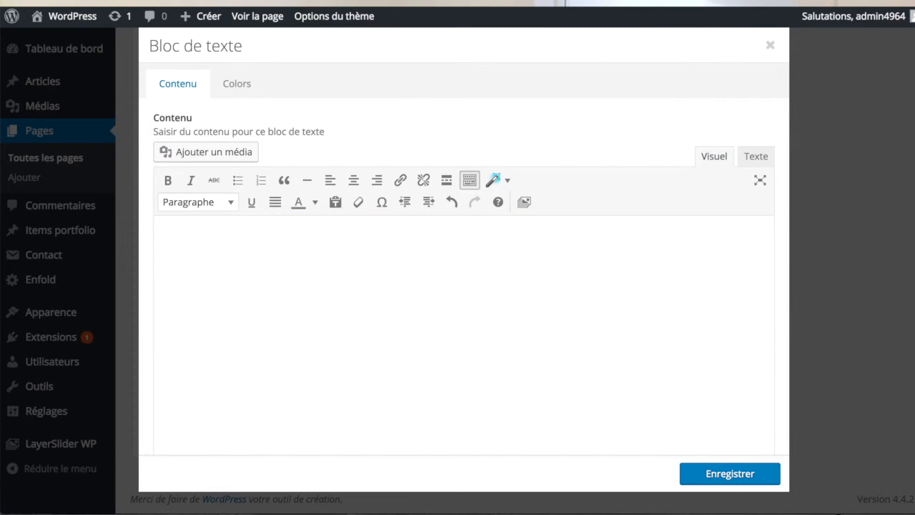
key("ctrl+v")
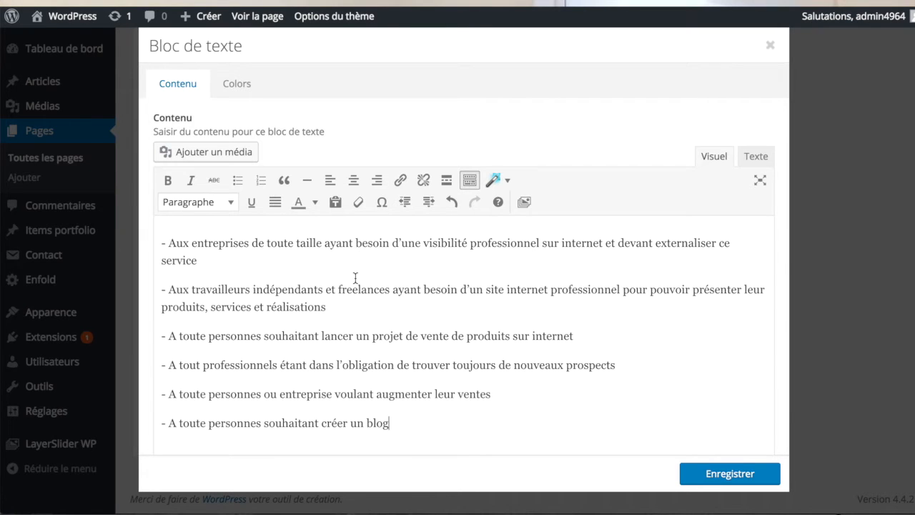
scroll(358, 279, "down", 1)
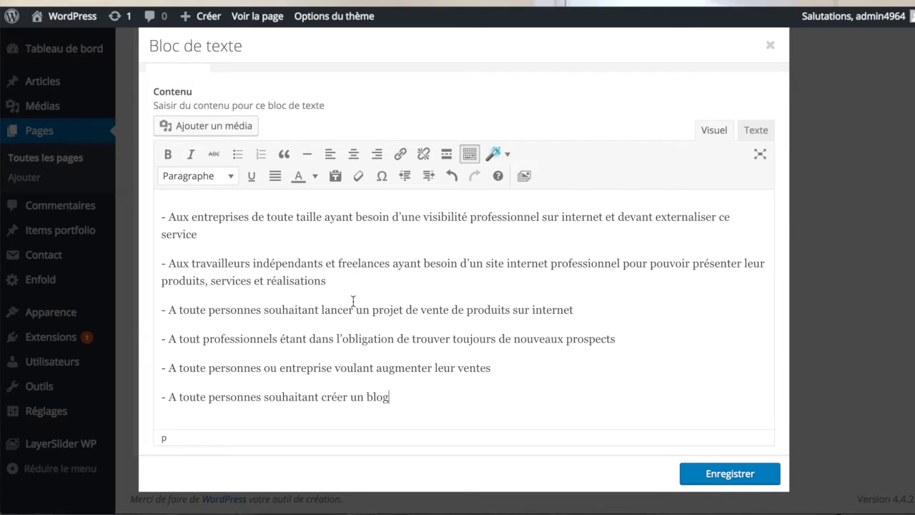
scroll(353, 301, "up", 1)
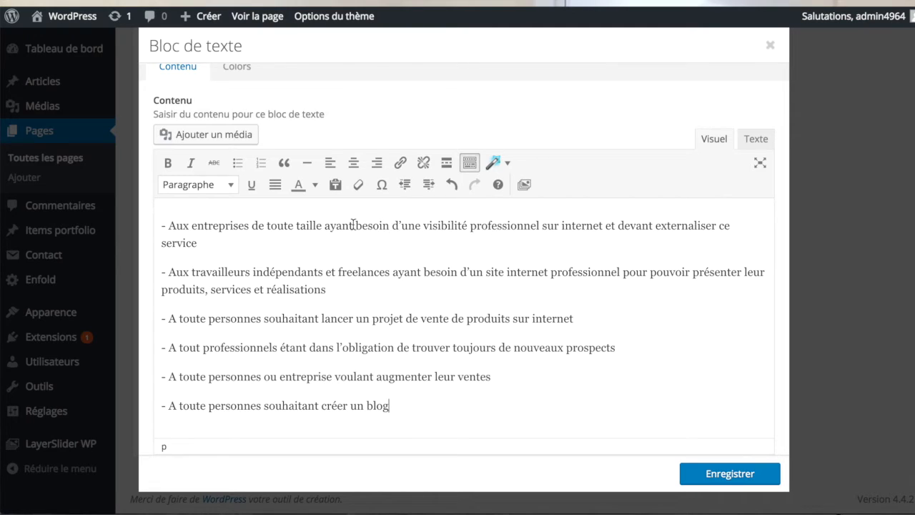
Try bold on "besoin d'une visibilité professionnel sur internet" and "besoin d'un site internet professionnel" in the first two list items.
left_click_drag(356, 225, 605, 225)
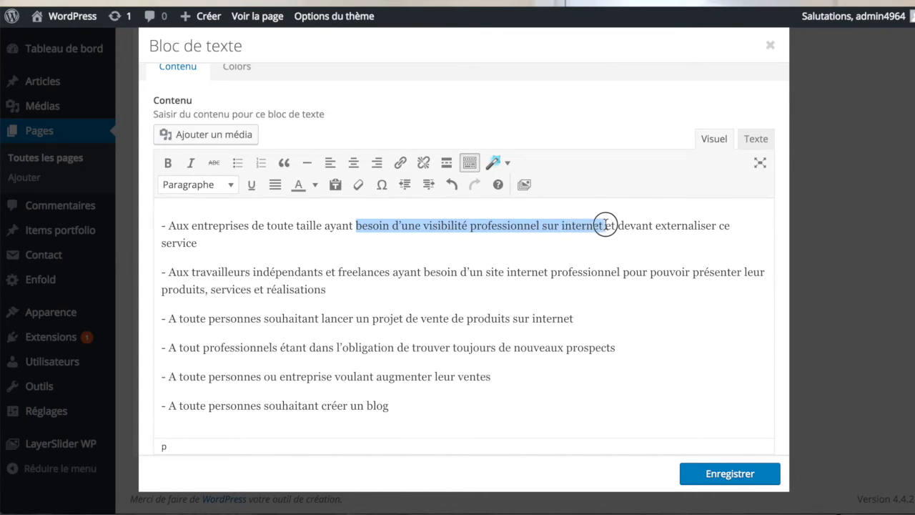
left_click(168, 166)
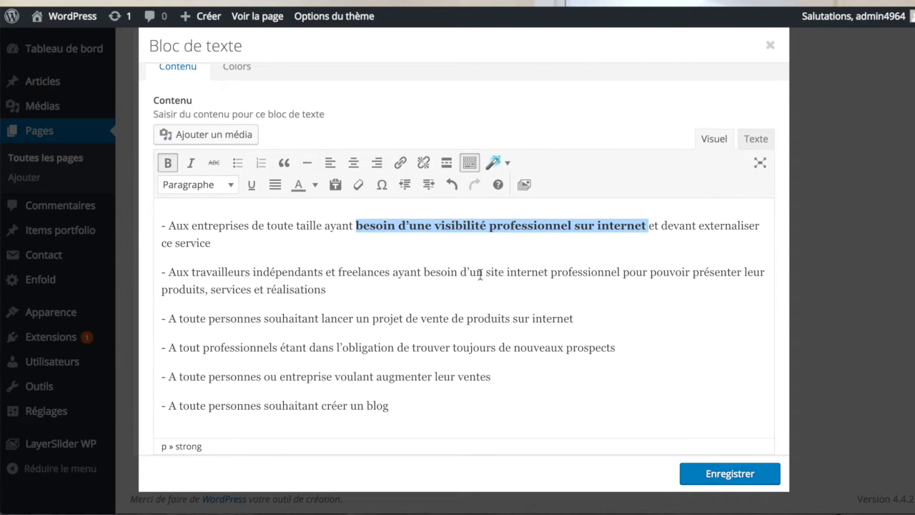
left_click_drag(424, 272, 620, 272)
left_click(167, 163)
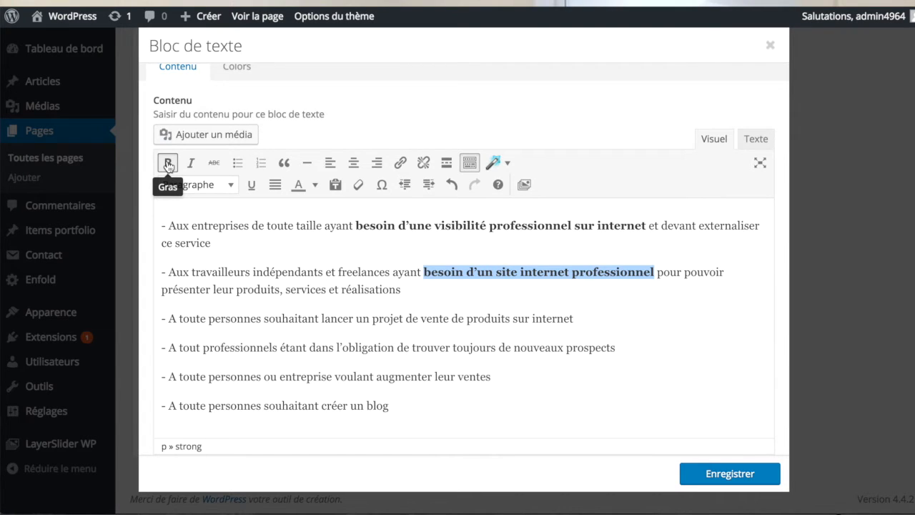
Remove the bold formatting from the phrases in the first two list items.
left_click(168, 163)
left_click_drag(356, 225, 651, 227)
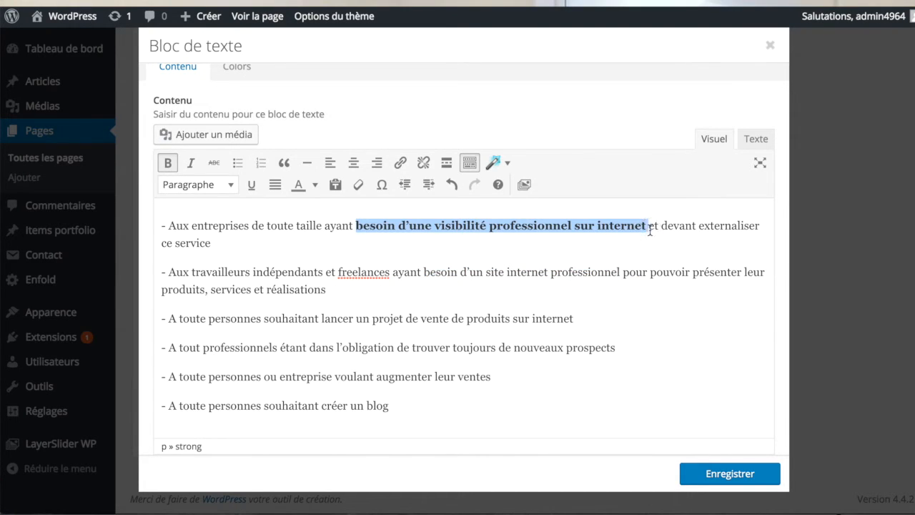
left_click(169, 164)
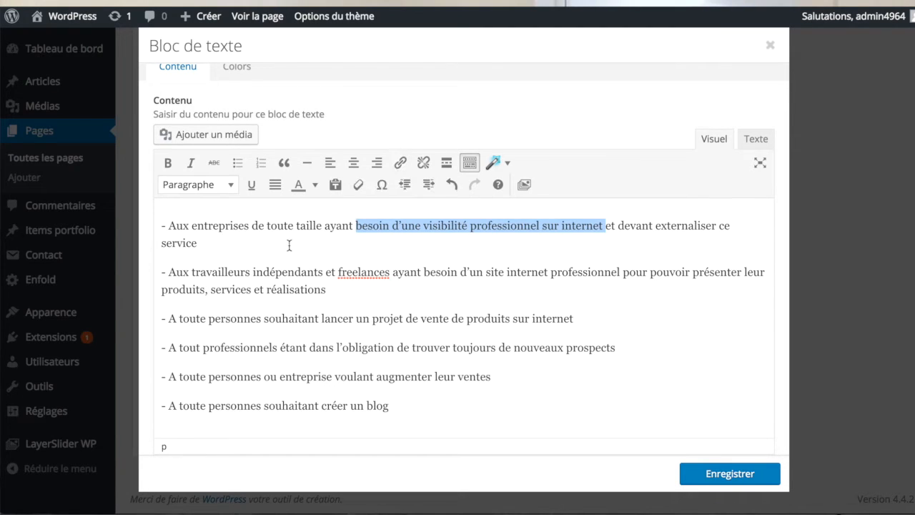
Try an orange text colour on "besoin d'une visibilité professionnel sur internet" in the first list item.
left_click(315, 188)
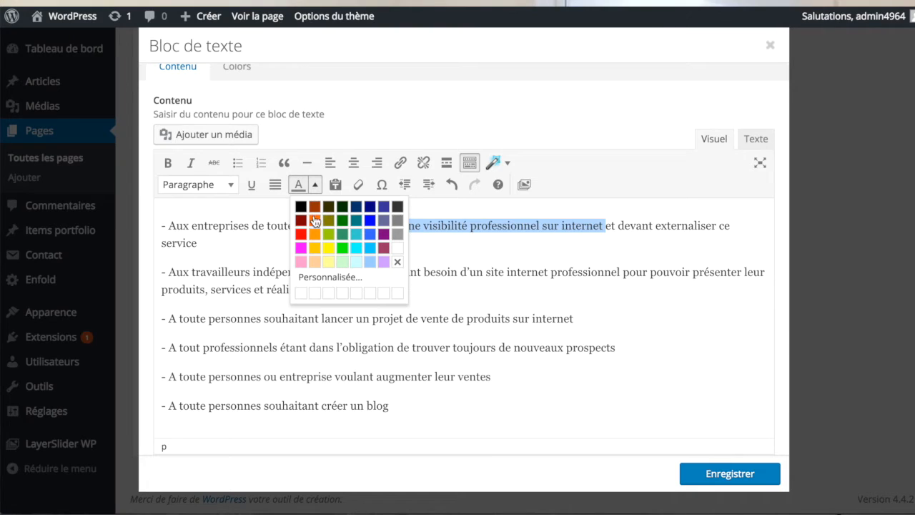
left_click(314, 220)
left_click(453, 278)
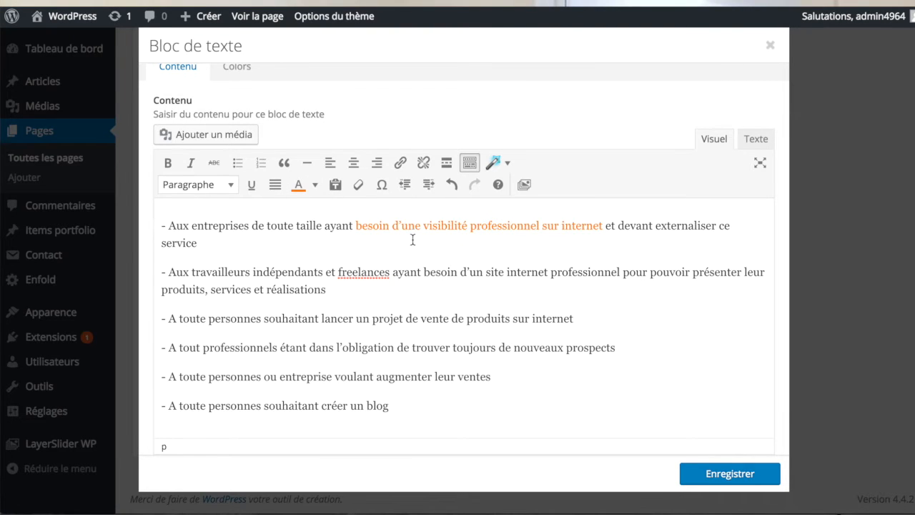
Set the text colour of "besoin d'une visibilité professionnel sur internet" to black and save the text block.
left_click(354, 225)
left_click_drag(354, 226, 606, 226)
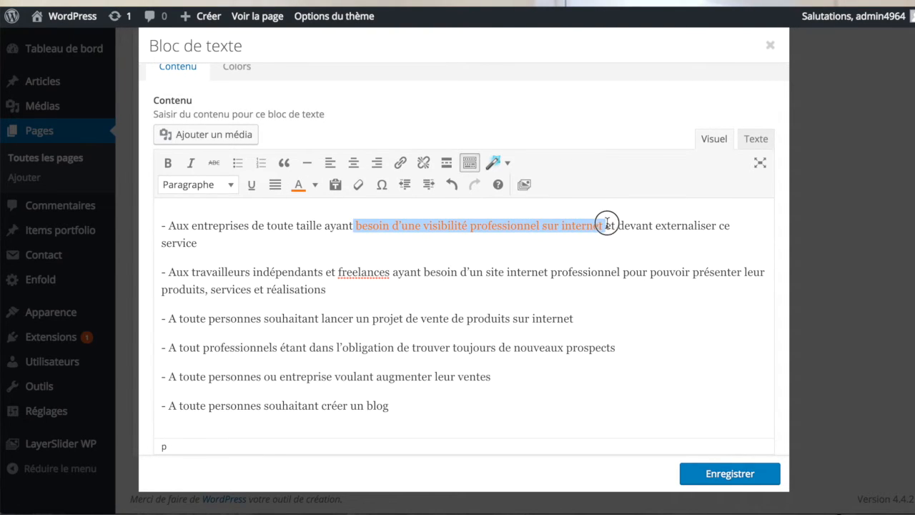
left_click(315, 185)
left_click(301, 206)
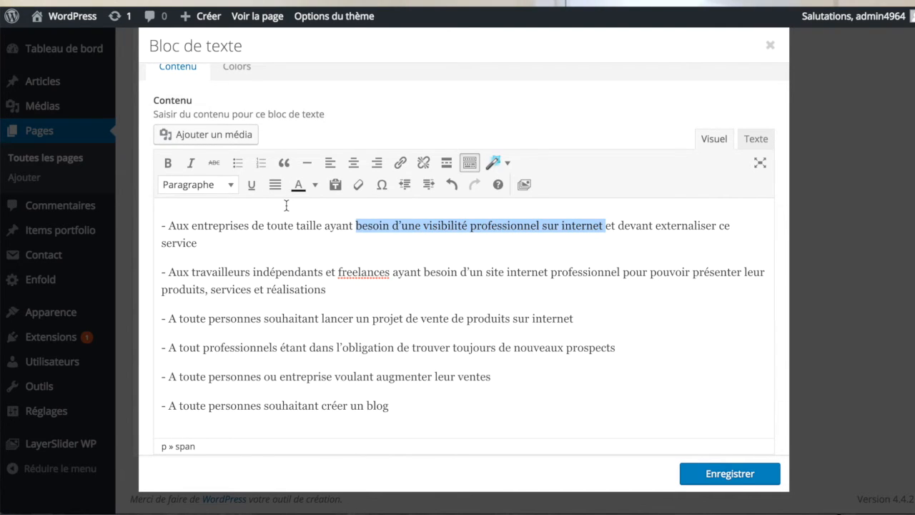
left_click(547, 270)
scroll(547, 269, "up", 1)
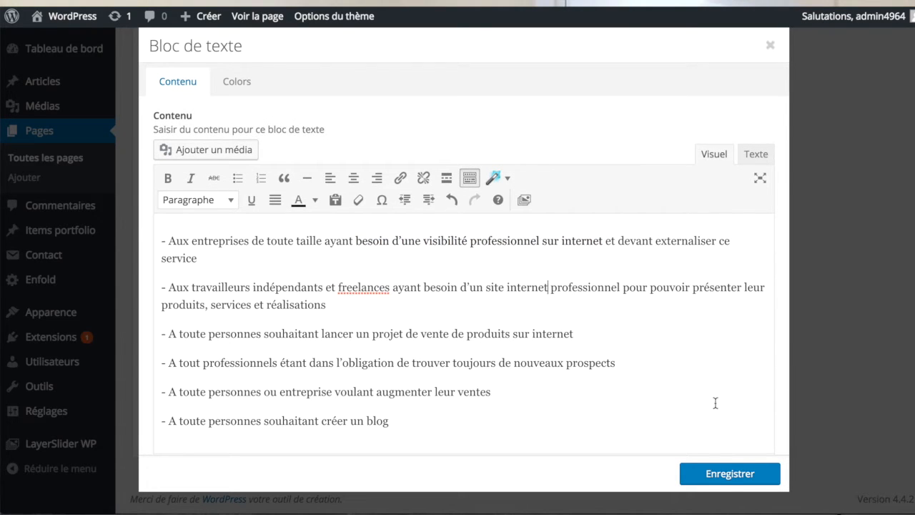
left_click(732, 473)
Update the Accueil page with the new audience list.
scroll(691, 415, "down", 2)
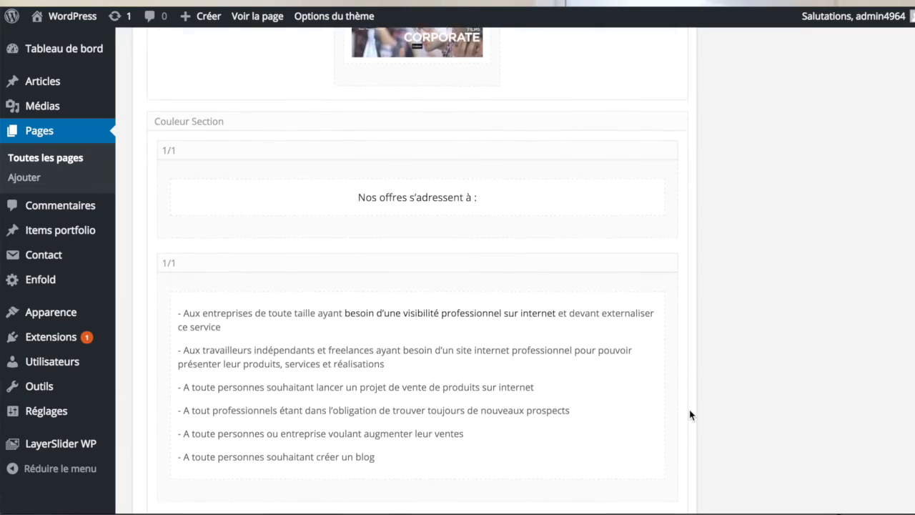
scroll(691, 415, "up", 15)
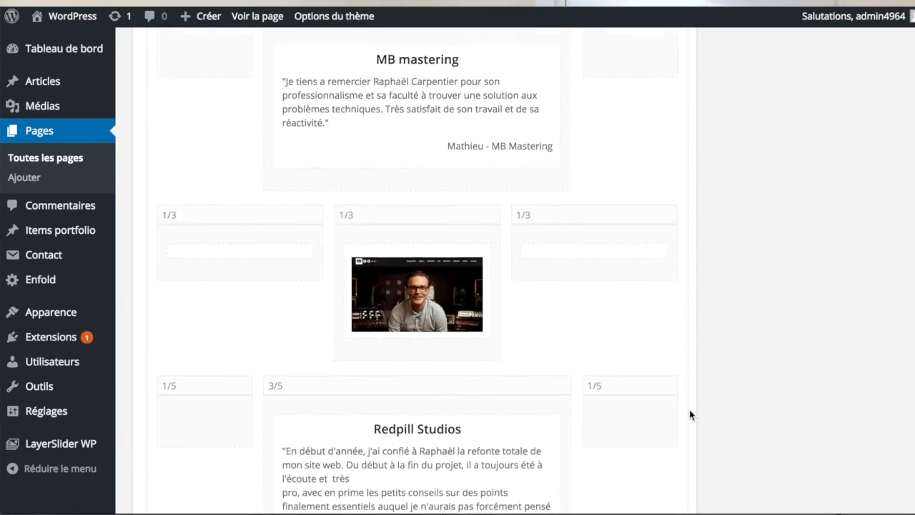
scroll(690, 414, "up", 10)
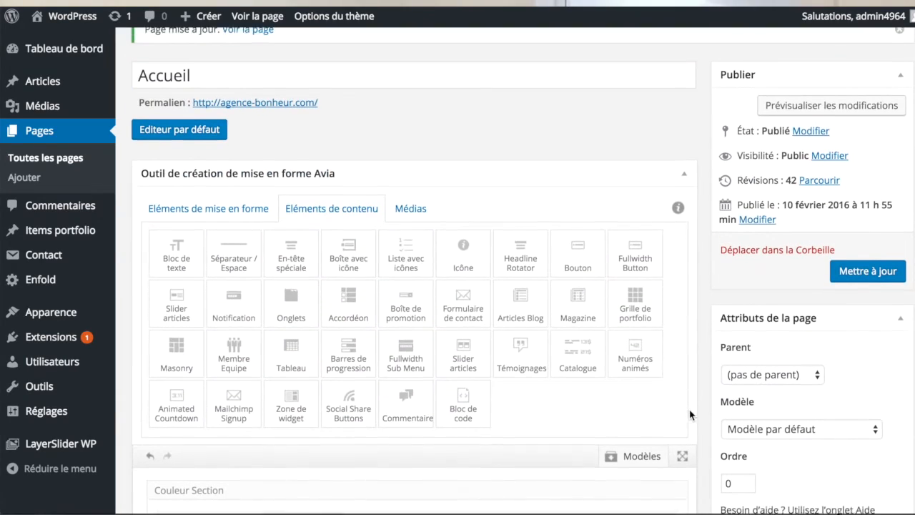
left_click(867, 279)
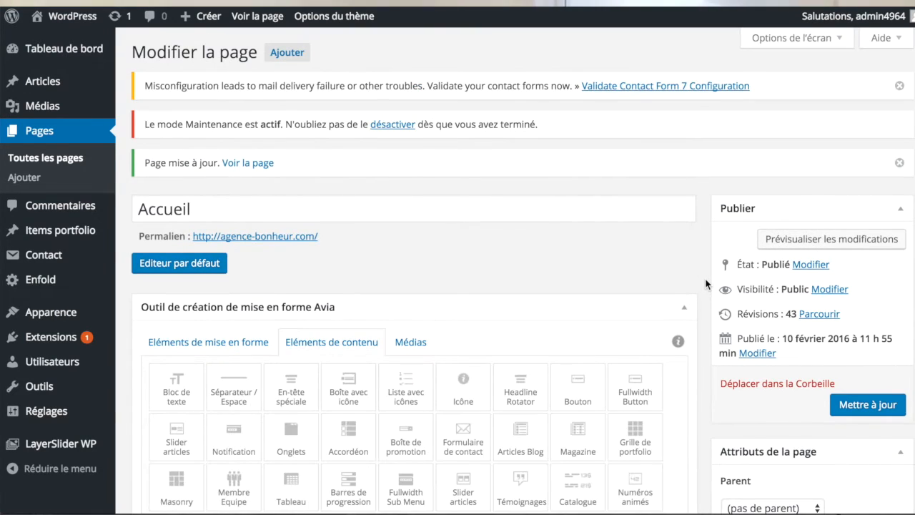
Switch to the live site and reload it to check the list under "Nos offres s'adressent à :".
key("ctrl+Up")
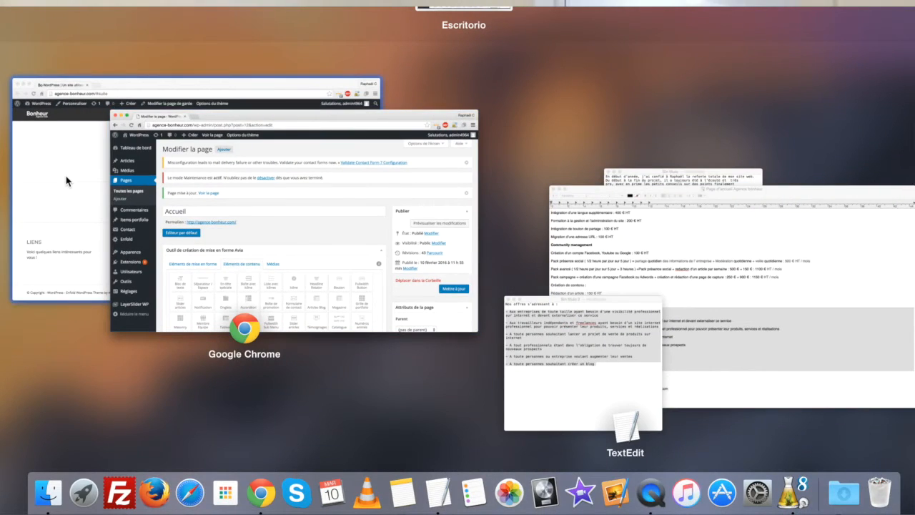
left_click(66, 181)
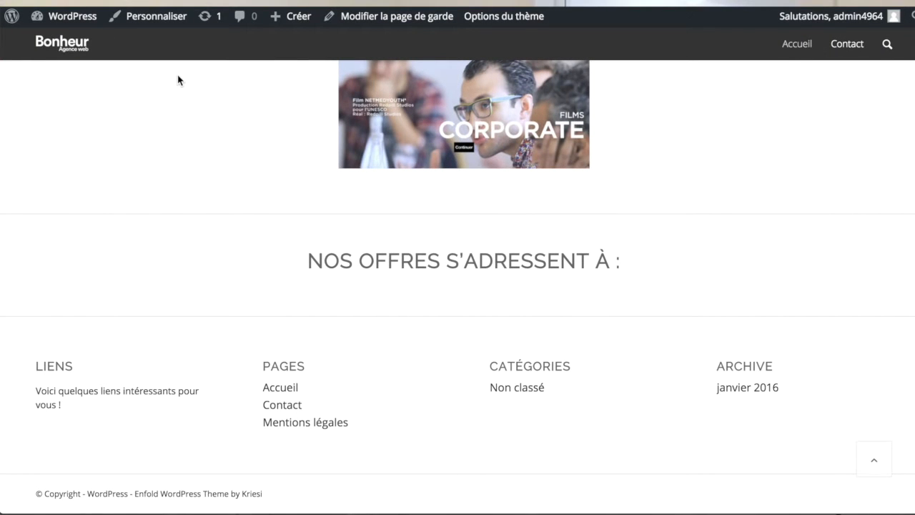
key("super+r")
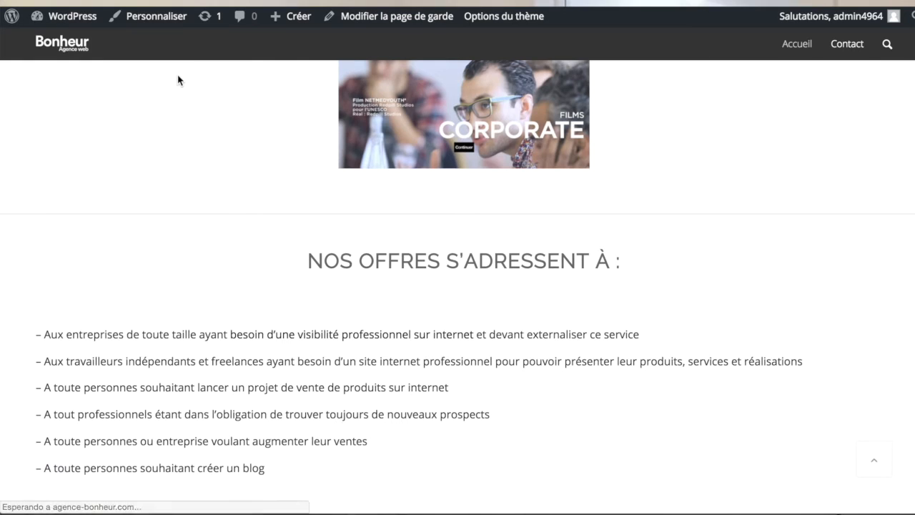
scroll(188, 159, "down", 3)
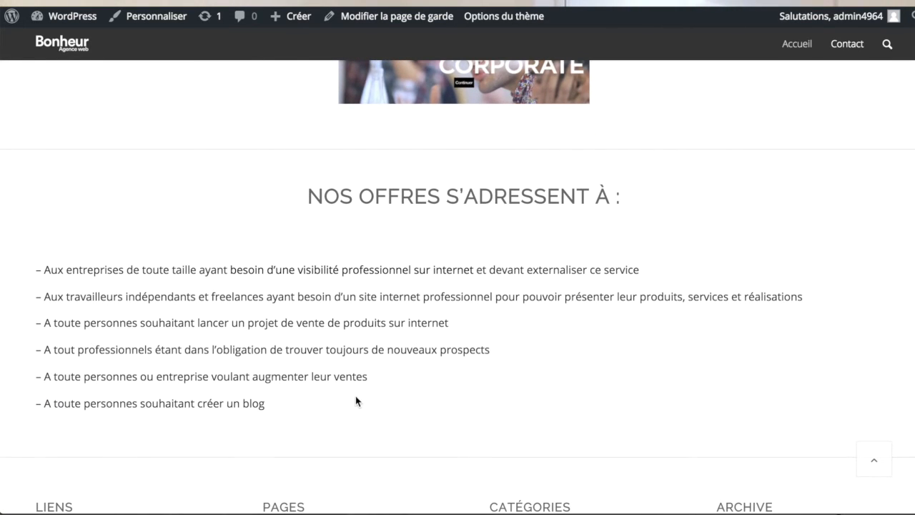
scroll(355, 401, "down", 1)
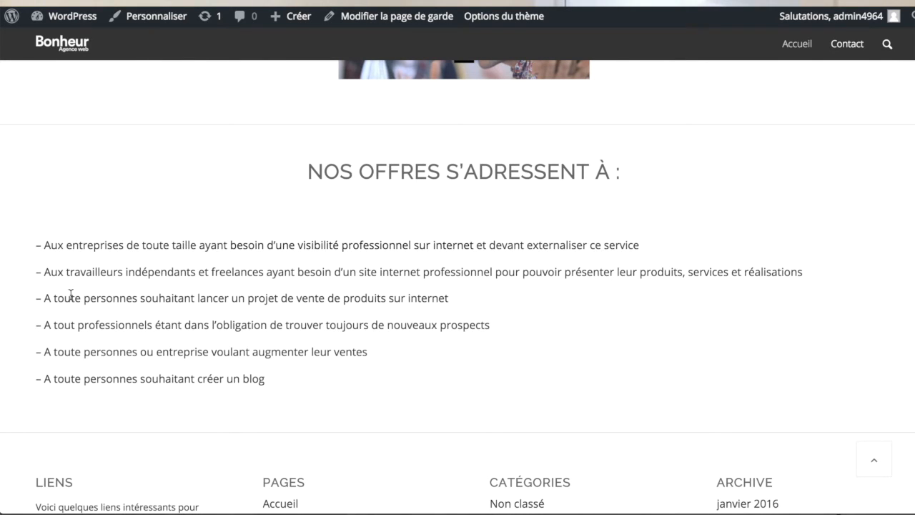
Return to the Accueil page editor and reduce the column holding the audience list to 1/2 width.
key("ctrl+Up")
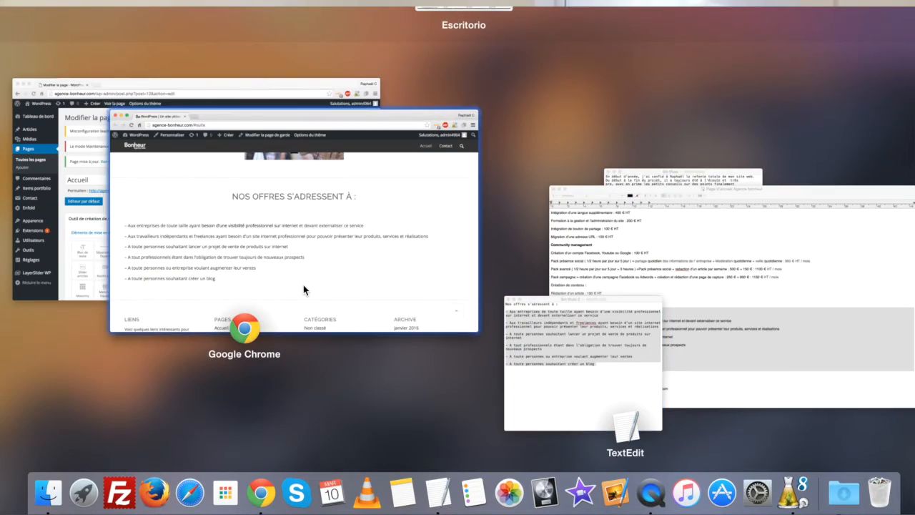
left_click(56, 214)
scroll(462, 359, "down", 5)
scroll(462, 360, "down", 20)
scroll(462, 360, "down", 20)
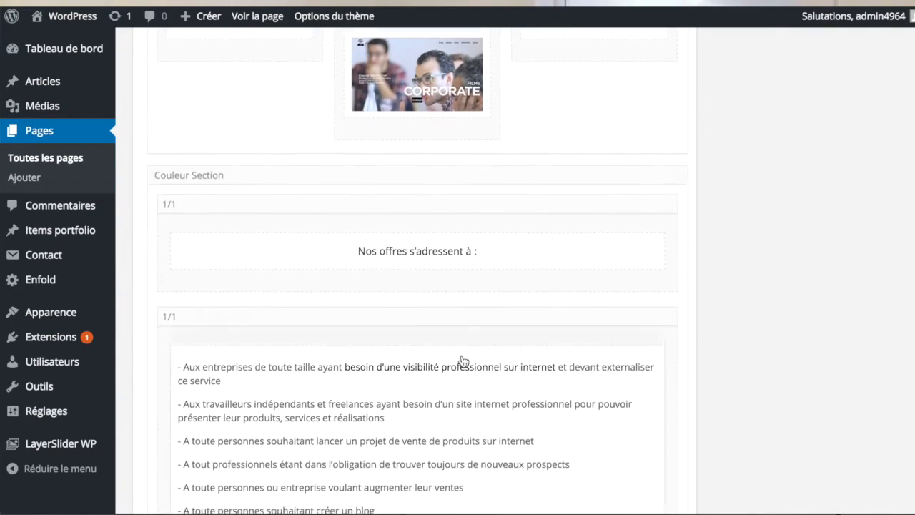
scroll(462, 360, "down", 4)
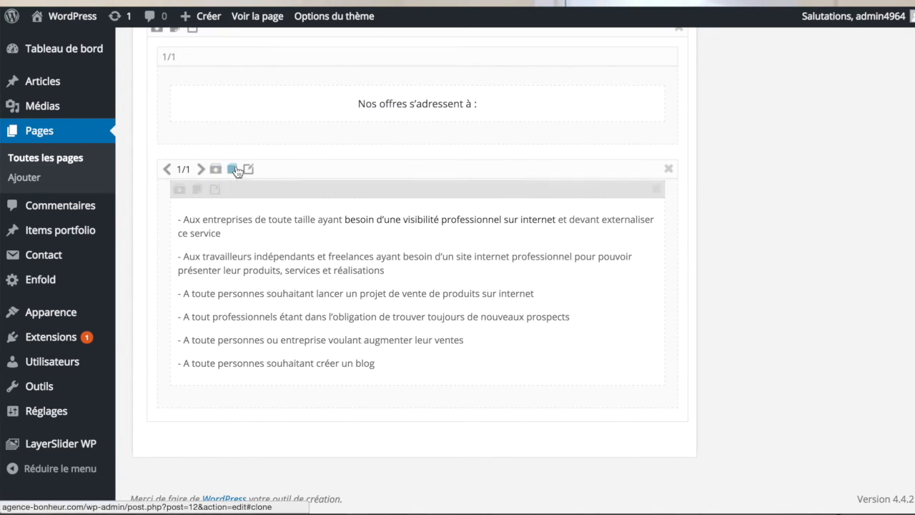
left_click(166, 172)
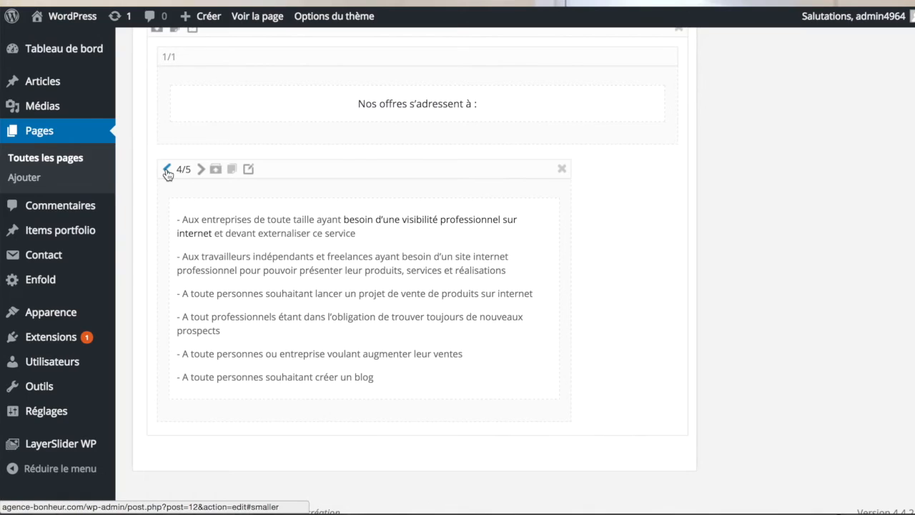
left_click(167, 172)
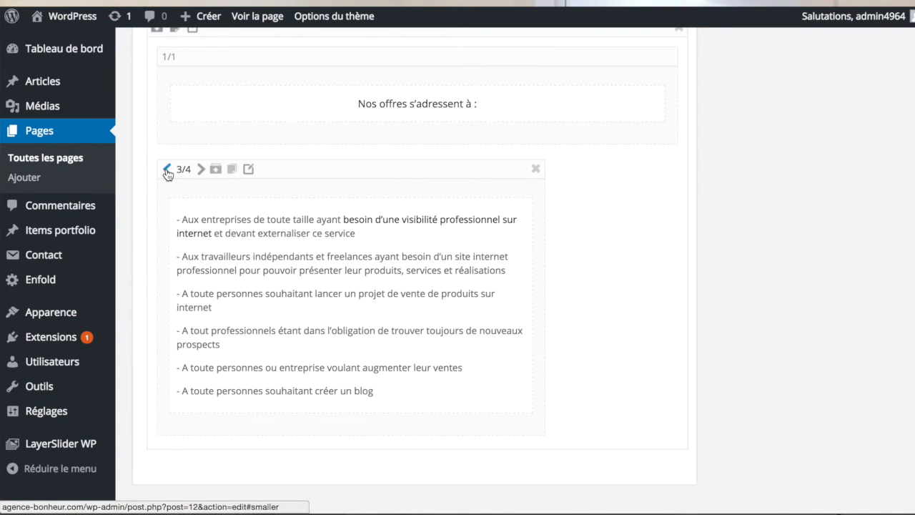
left_click(166, 171)
left_click(166, 172)
left_click(167, 171)
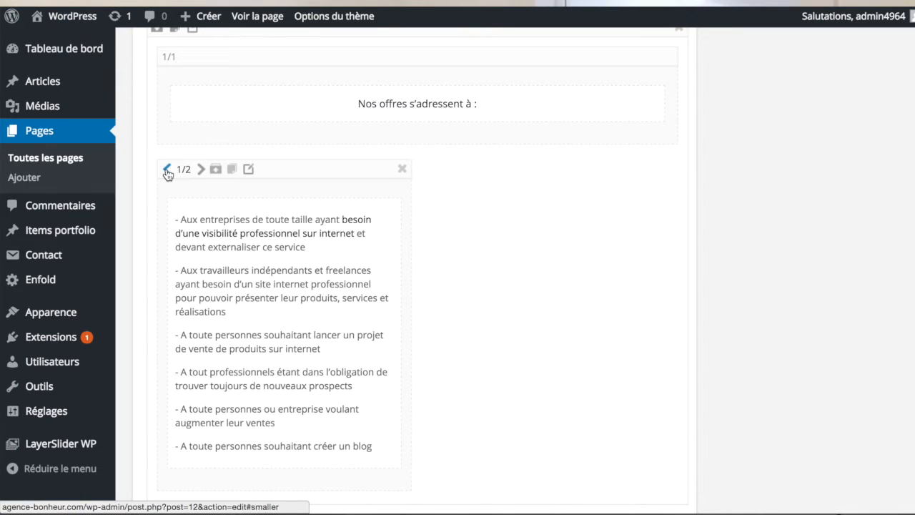
Duplicate the 1/2 column holding the audience list and reduce the original's text block to the first three entries.
scroll(228, 242, "down", 1)
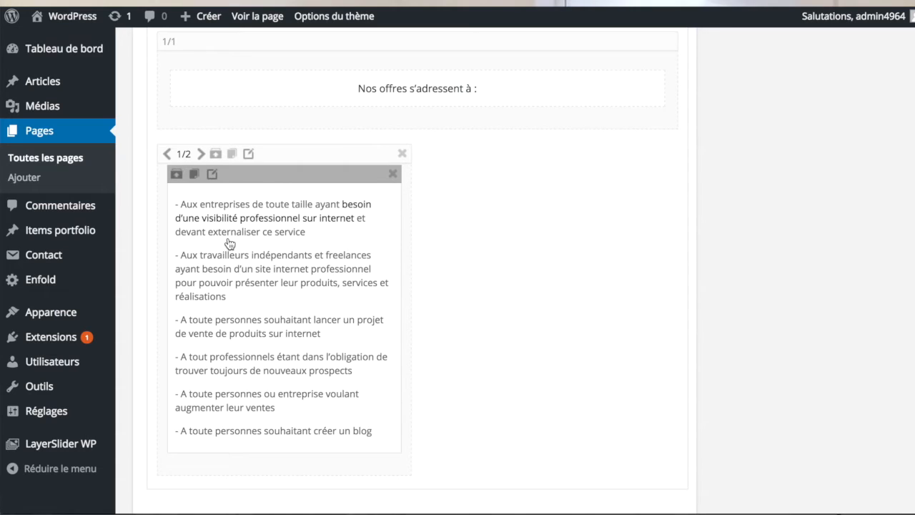
left_click(232, 155)
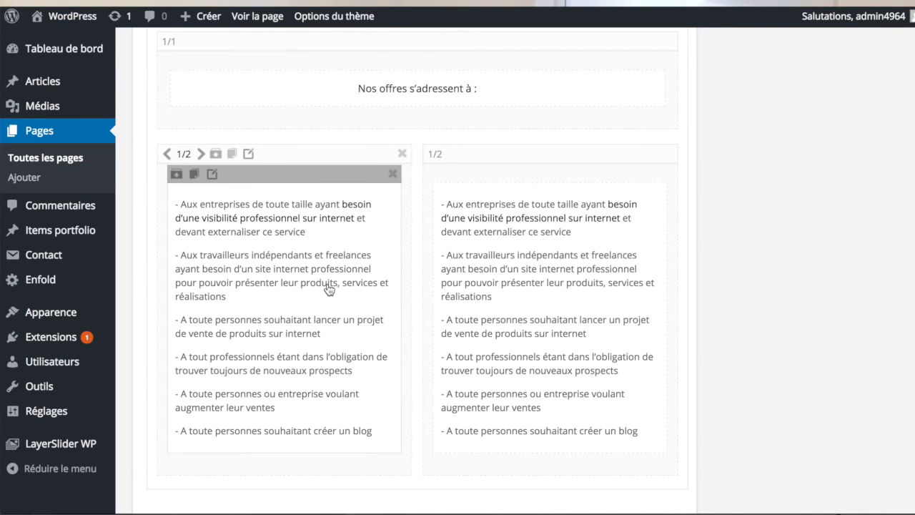
scroll(329, 288, "down", 1)
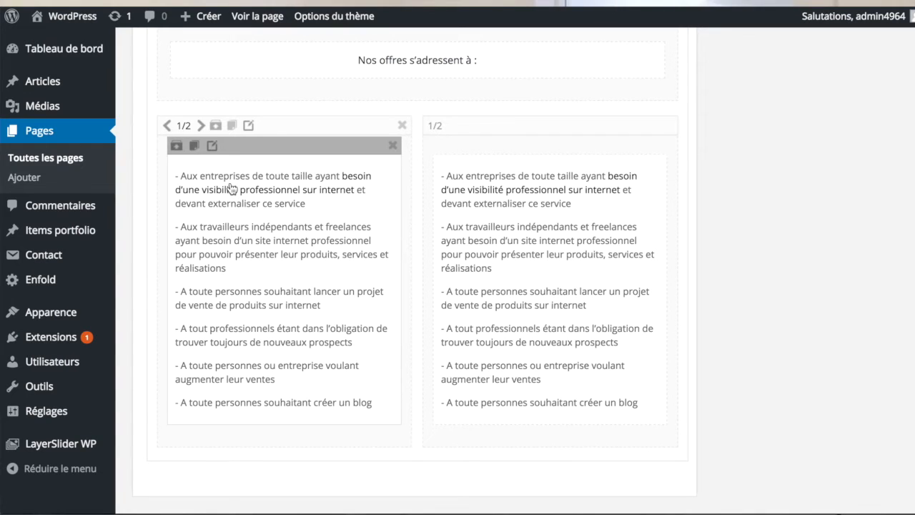
left_click(233, 236)
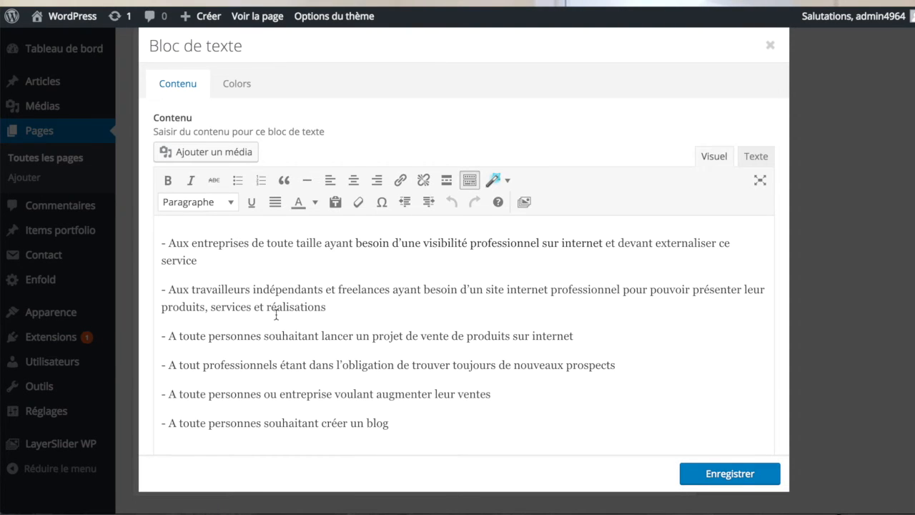
scroll(276, 315, "down", 1)
left_click_drag(161, 347, 415, 409)
key("BackSpace")
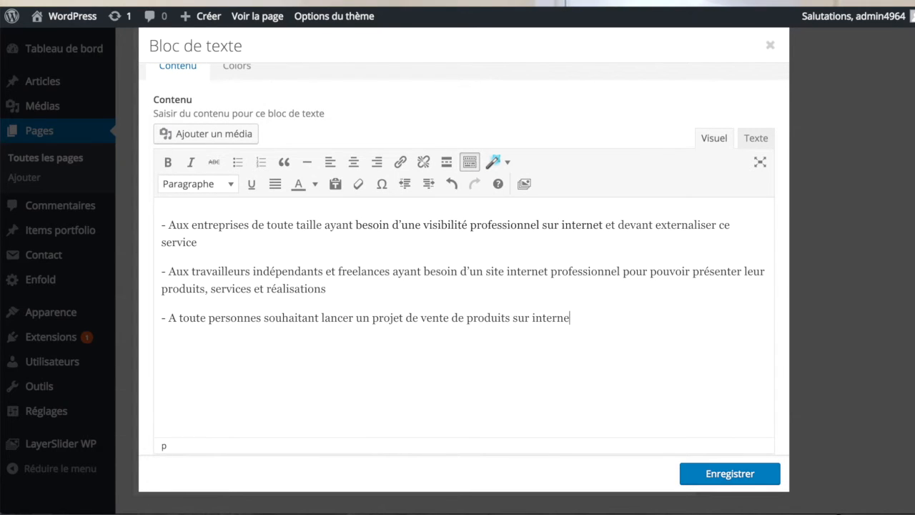
left_click(751, 476)
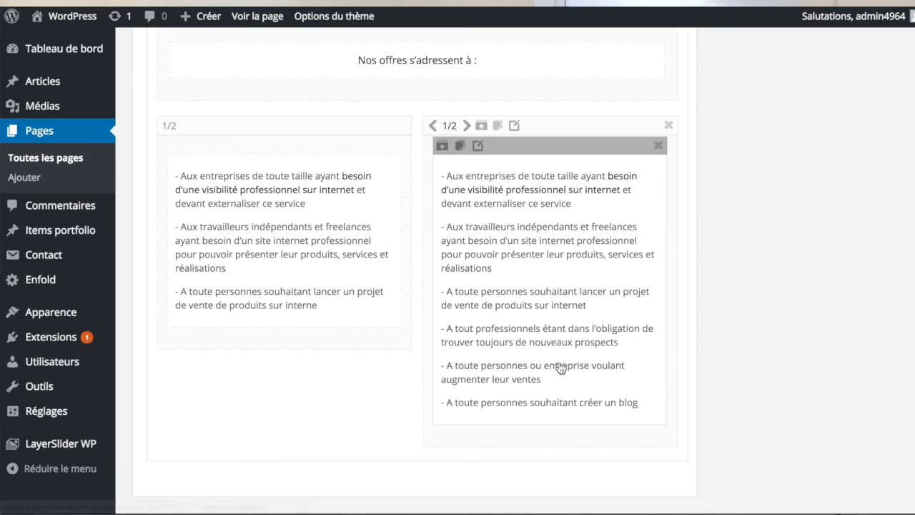
Delete the first three audience entries from the duplicated column's text block and save it.
left_click(563, 336)
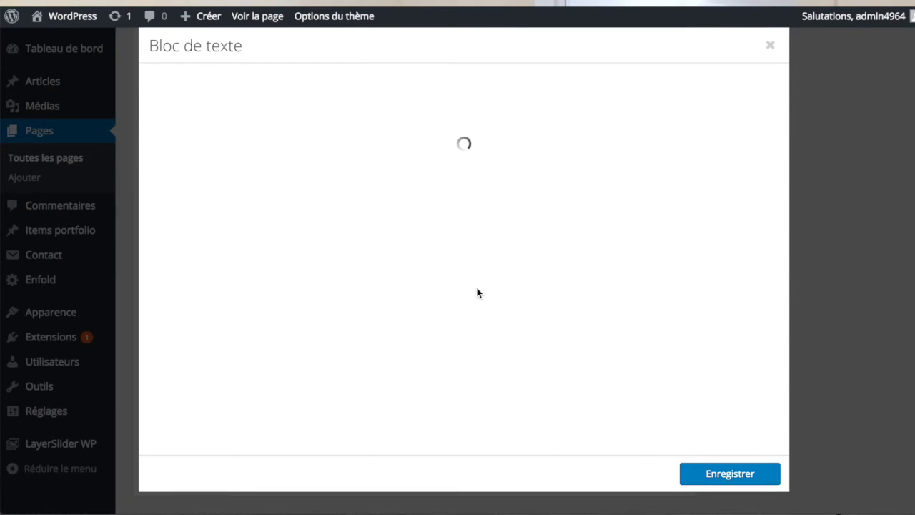
left_click_drag(162, 243, 583, 343)
key("BackSpace")
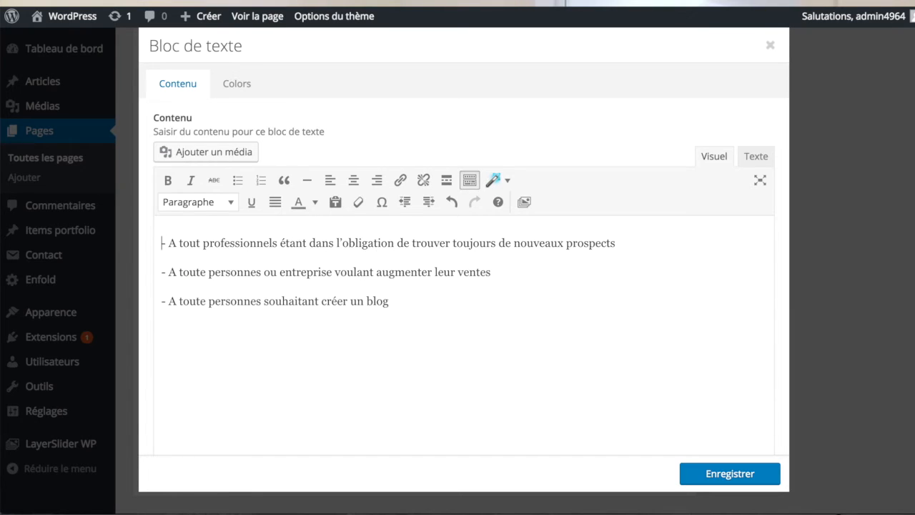
left_click(777, 474)
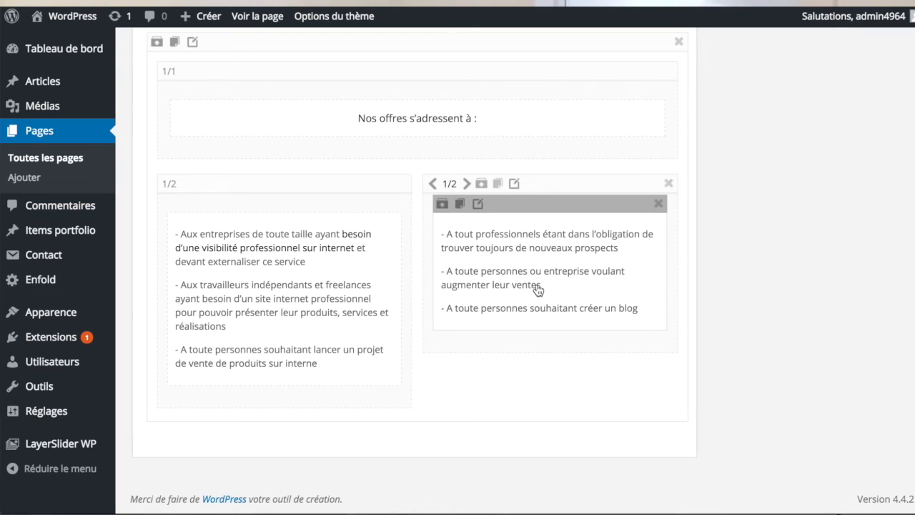
Cut the "Aux travailleurs indépendants et freelances" paragraph from the first column's text block and save the block.
left_click(290, 329)
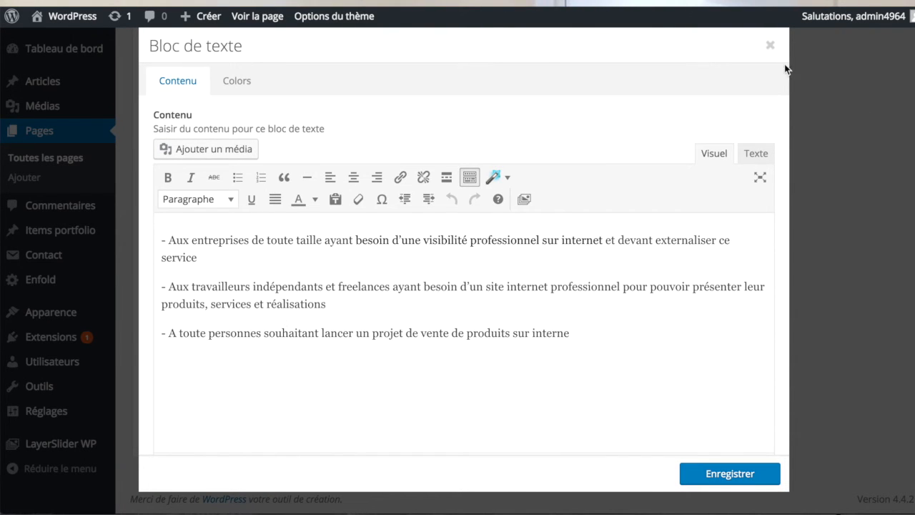
left_click(770, 45)
left_click(296, 283)
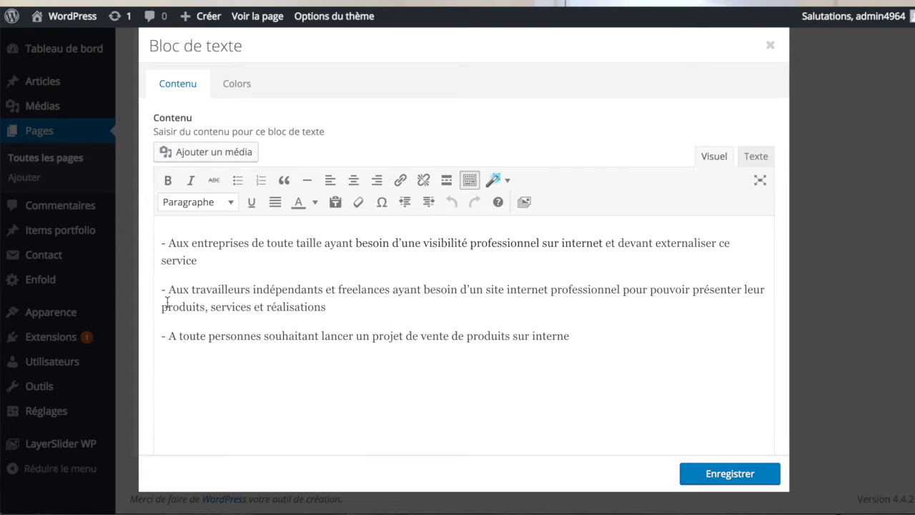
left_click_drag(159, 292, 339, 307)
key("ctrl+c")
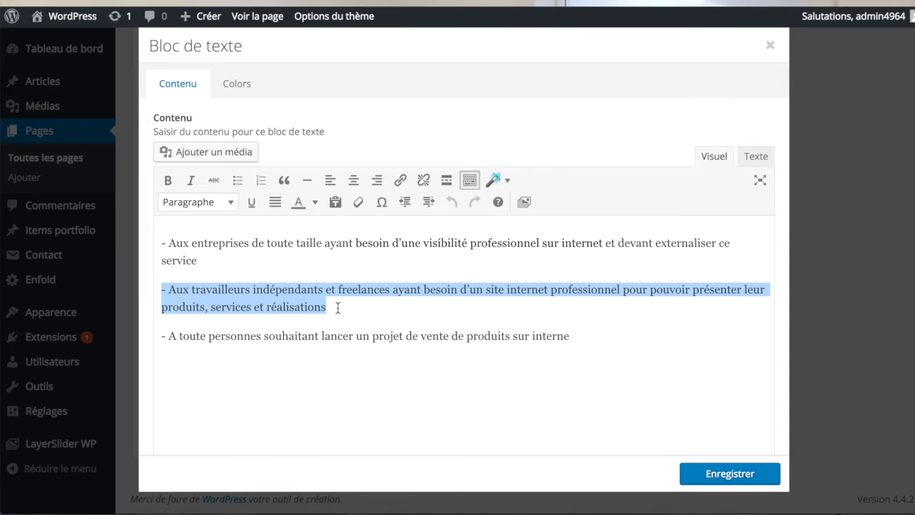
key("BackSpace")
key("BackSpace")
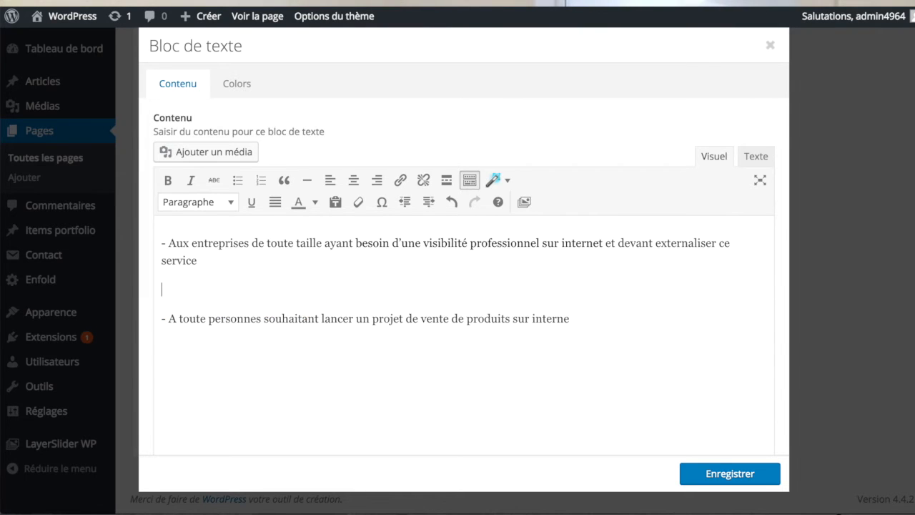
left_click(705, 472)
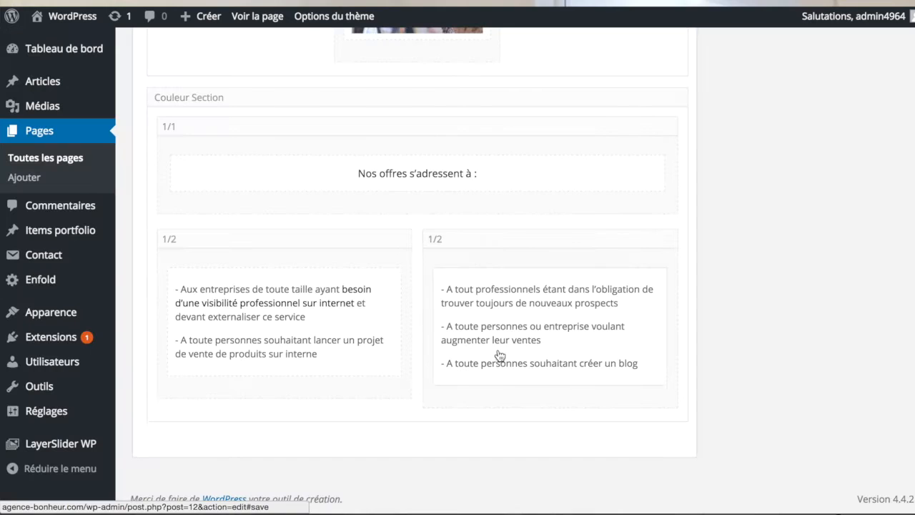
Paste the "Aux travailleurs indépendants et freelances" paragraph as the first entry of the second column's text block.
left_click(466, 326)
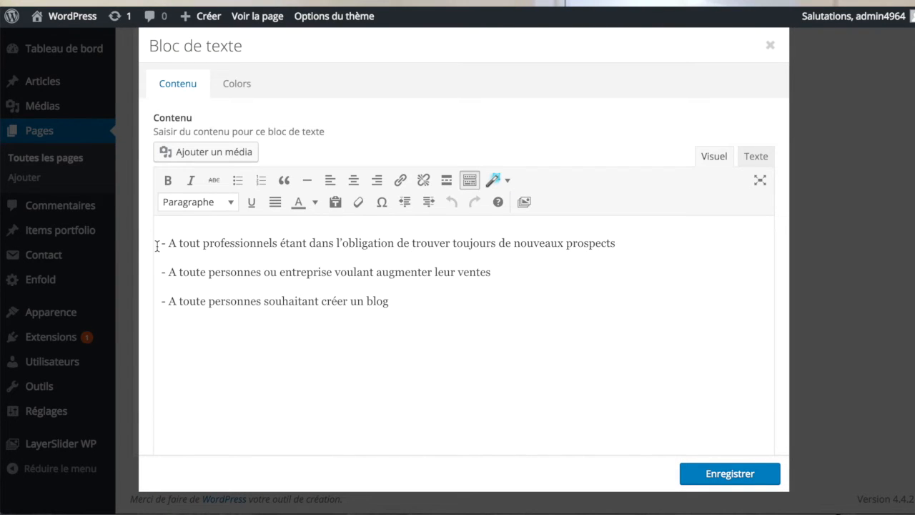
left_click(163, 244)
key("Return")
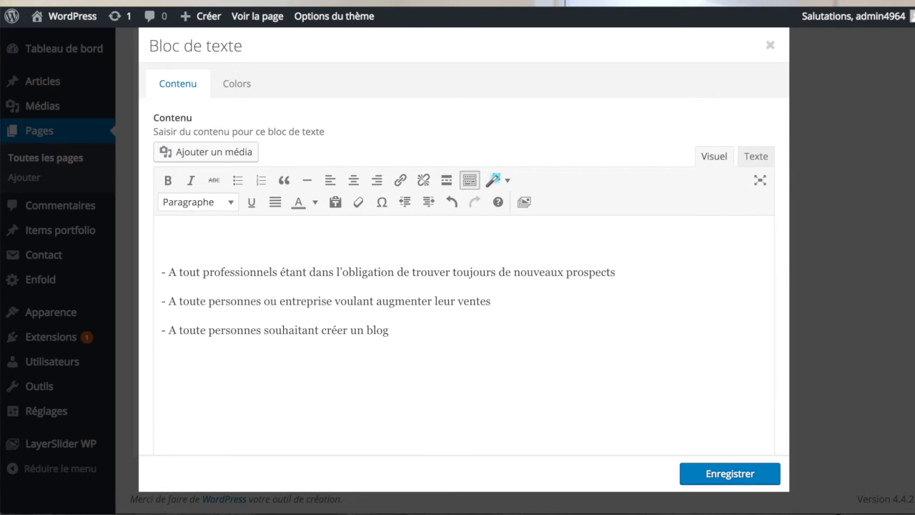
key("ctrl+v")
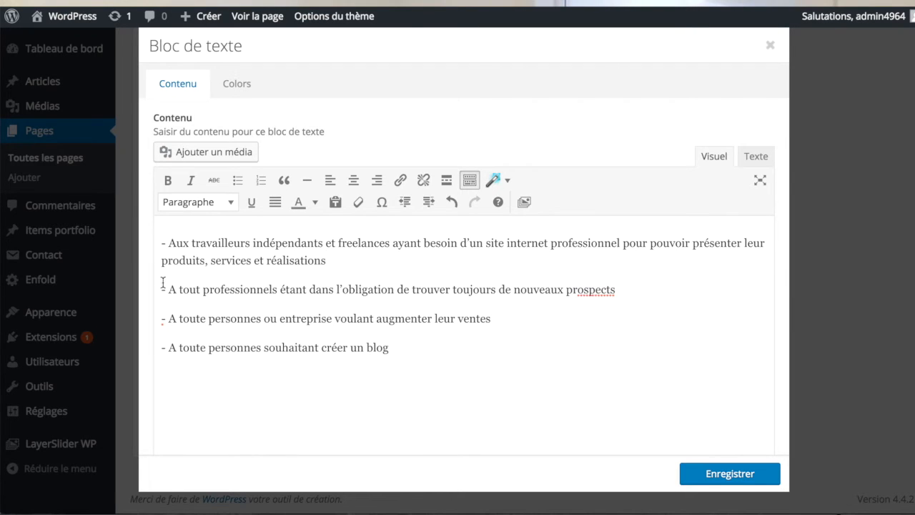
Cut the "A tout professionnels étant dans l'obligation de trouver toujours de nouveaux prospects" entry from the second column's text block and save.
left_click_drag(162, 290, 633, 290)
key("ctrl+c")
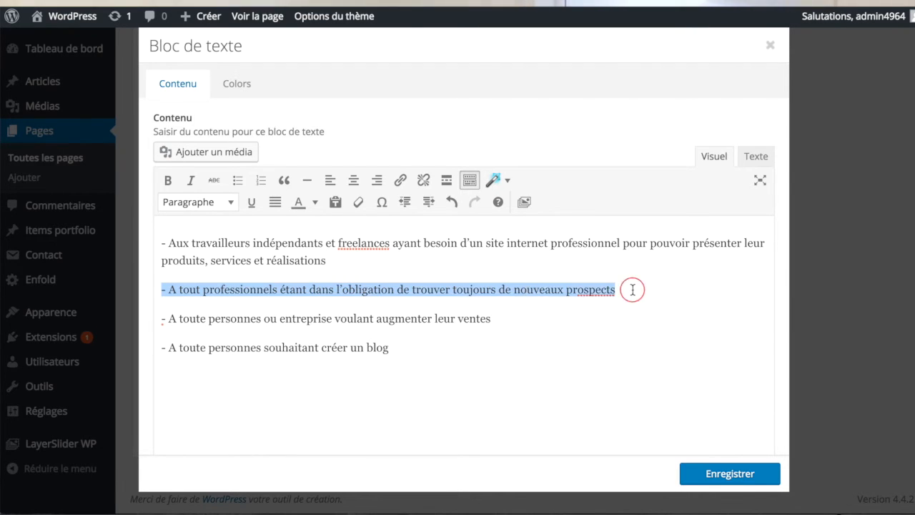
key("BackSpace")
key("BackSpace")
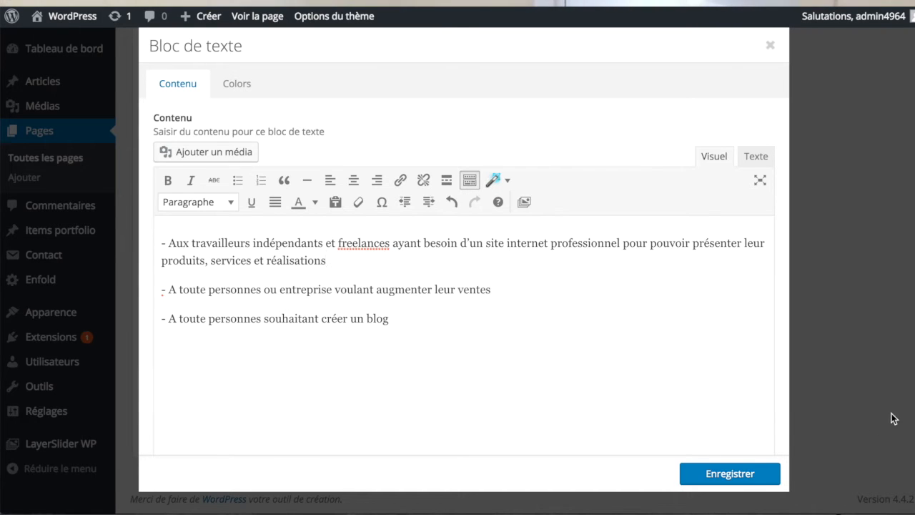
left_click(749, 478)
Paste the "A tout professionnels" entry between the two remaining entries of the first column's text block and save.
left_click(313, 312)
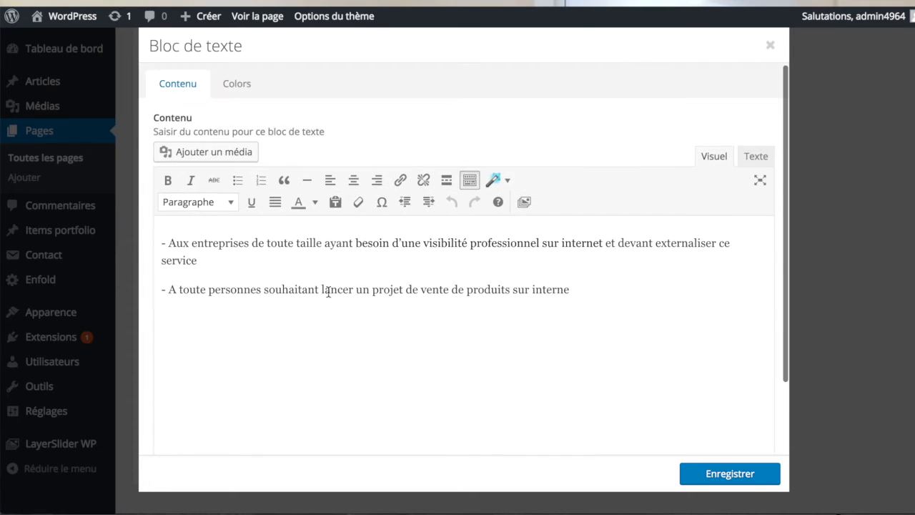
key("Return")
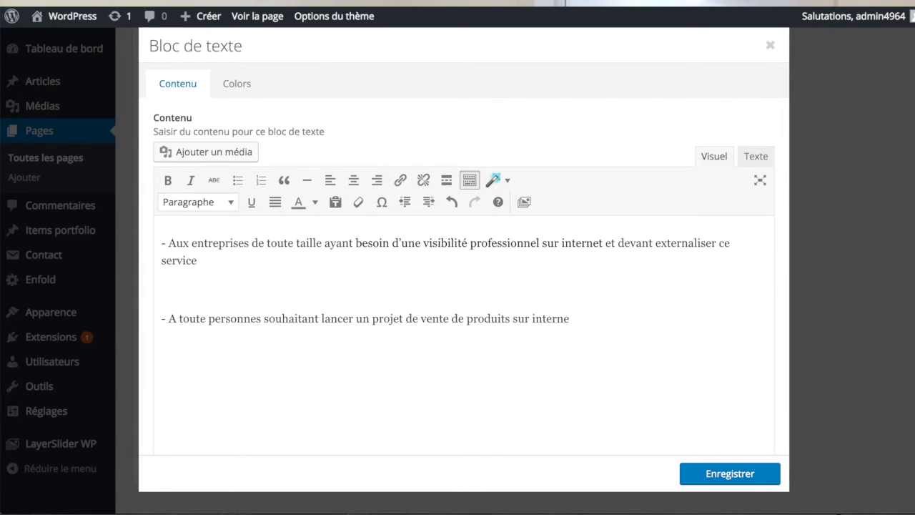
key("ctrl+v")
left_click(728, 475)
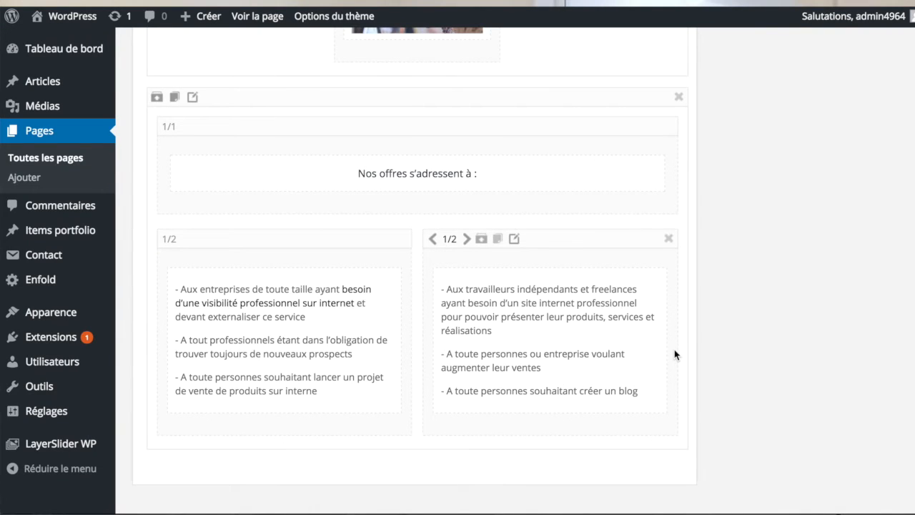
Update the Accueil page with the two-column audience list.
scroll(675, 355, "down", 1)
scroll(674, 350, "up", 1)
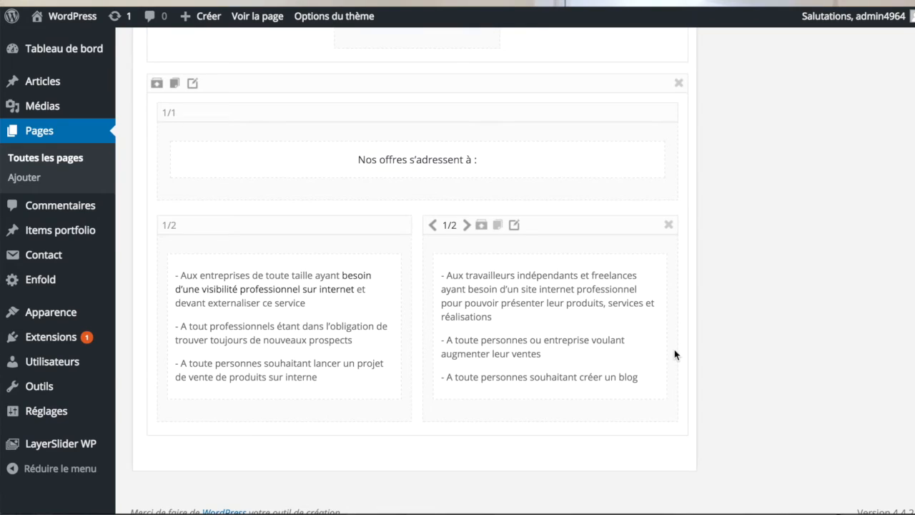
scroll(674, 350, "up", 20)
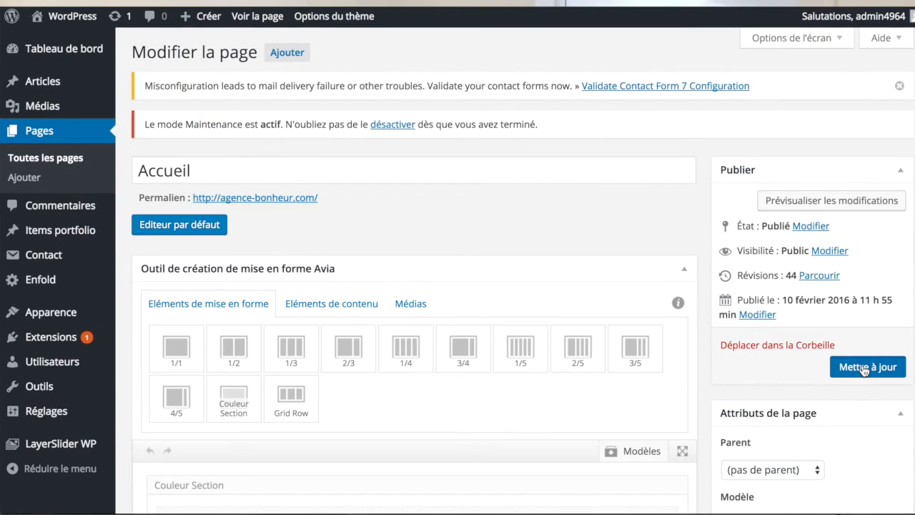
left_click(867, 367)
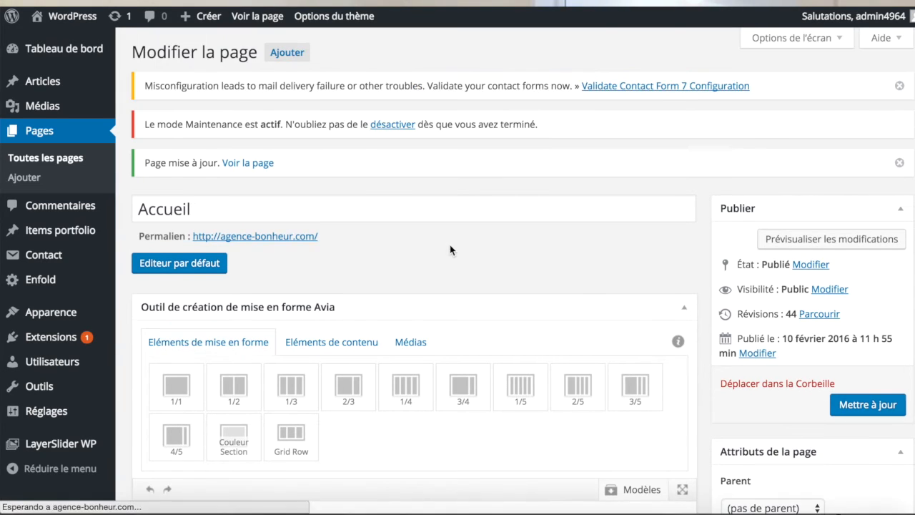
Switch to the live site and check the two-column layout under "Nos offres s'adressent à :" and the offer texts.
key("ctrl+Up")
left_click(78, 213)
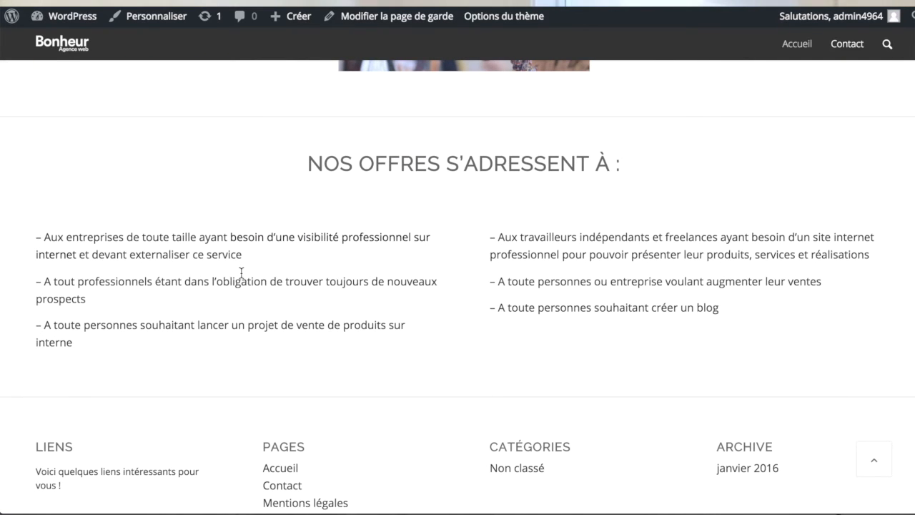
scroll(242, 274, "down", 1)
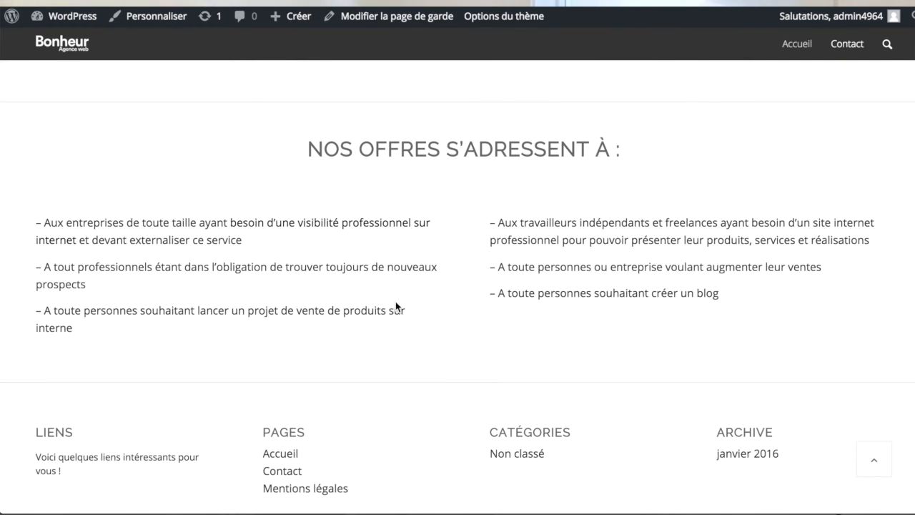
scroll(396, 302, "down", 1)
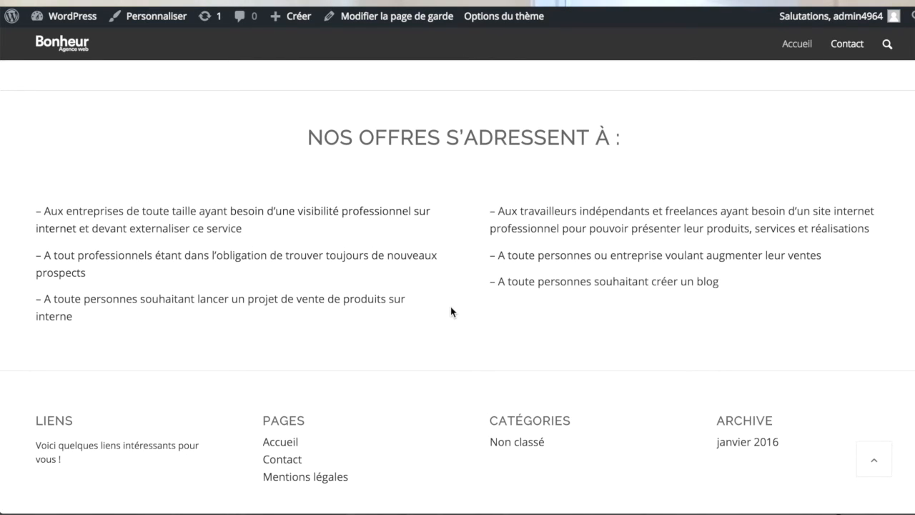
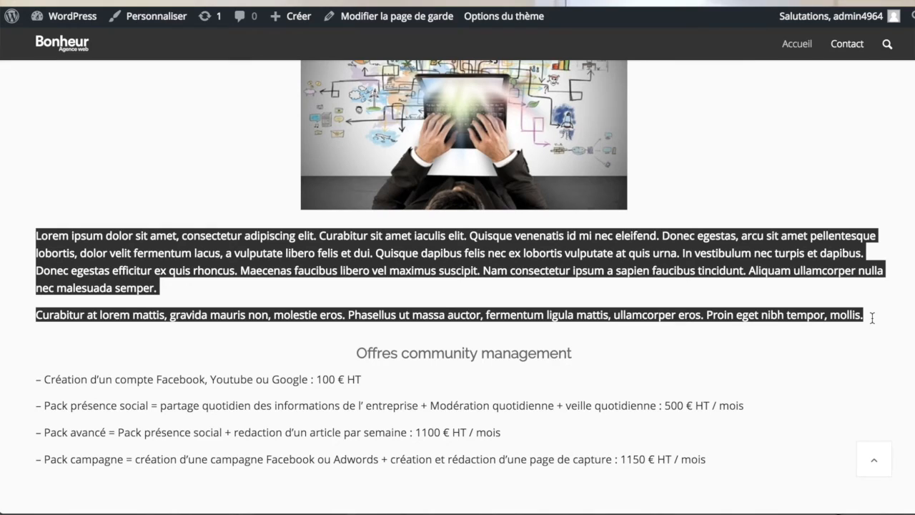
scroll(874, 319, "up", 1)
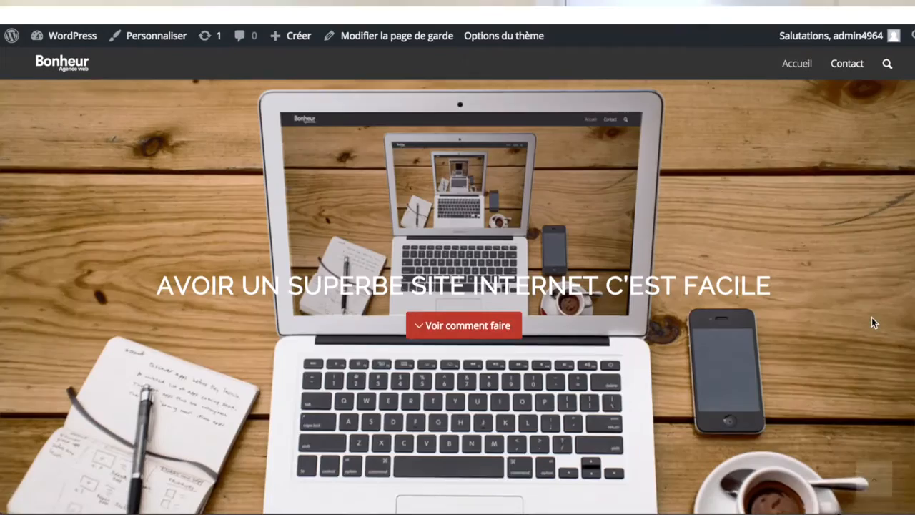
Return to the Accueil page editor and add a new Couleur Section and a full-width 1/1 column.
key("ctrl+Up")
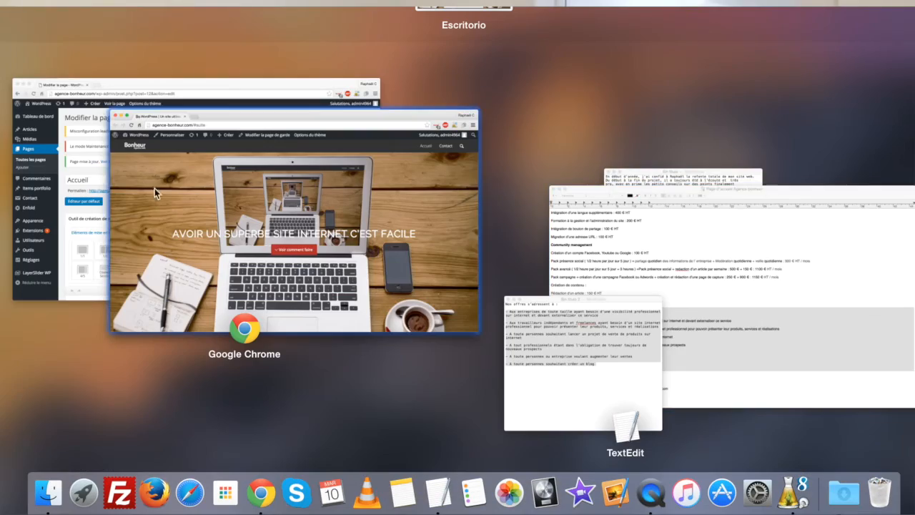
left_click(83, 197)
scroll(393, 286, "down", 2)
scroll(393, 290, "down", 4)
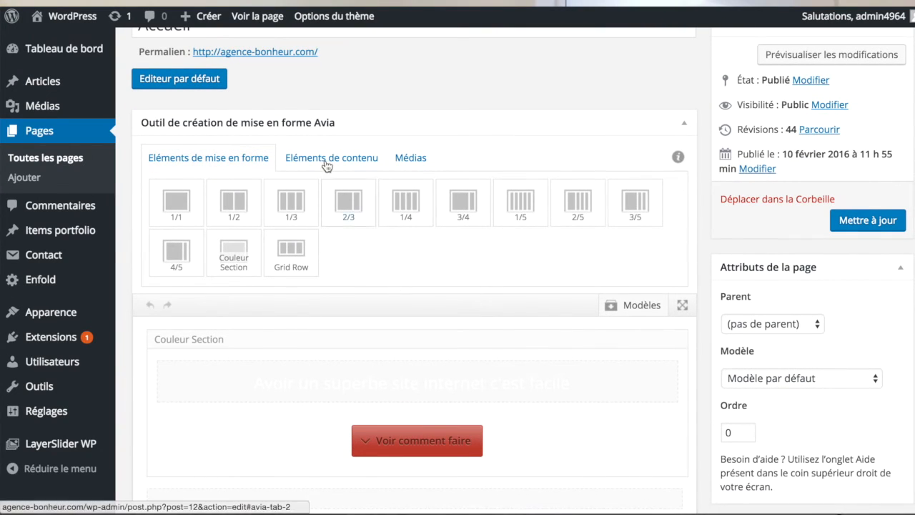
left_click(226, 263)
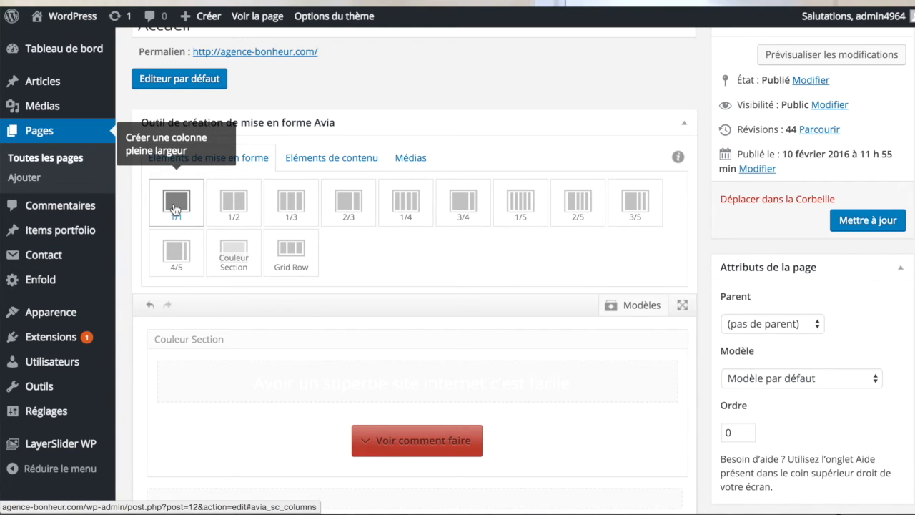
Add a Bloc de texte content element at the end of the page layout.
left_click(309, 162)
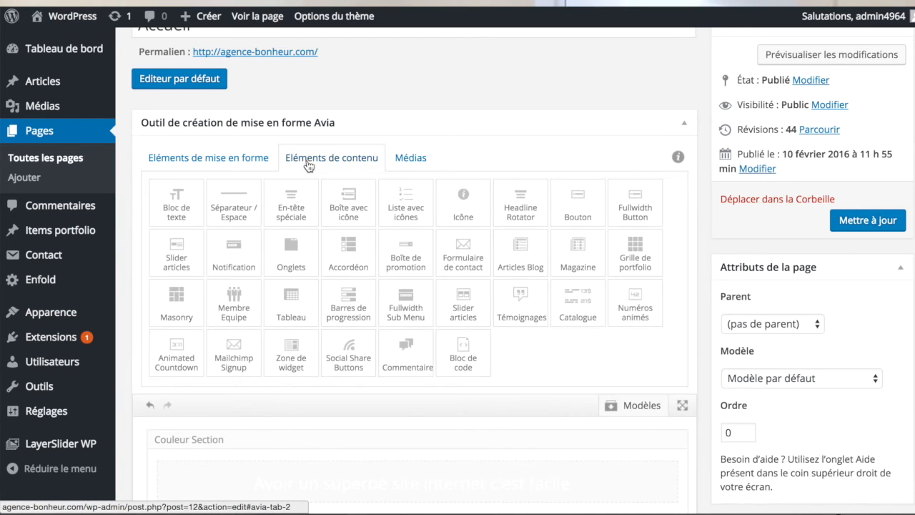
left_click(182, 207)
scroll(331, 276, "down", 20)
scroll(331, 276, "down", 15)
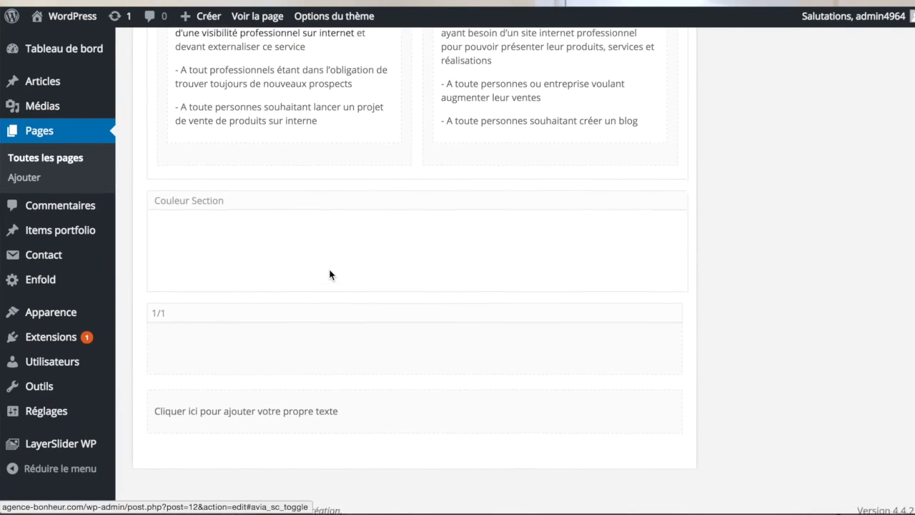
Move the empty 1/1 column into the new Couleur Section and place the new text block inside that column.
scroll(330, 276, "down", 1)
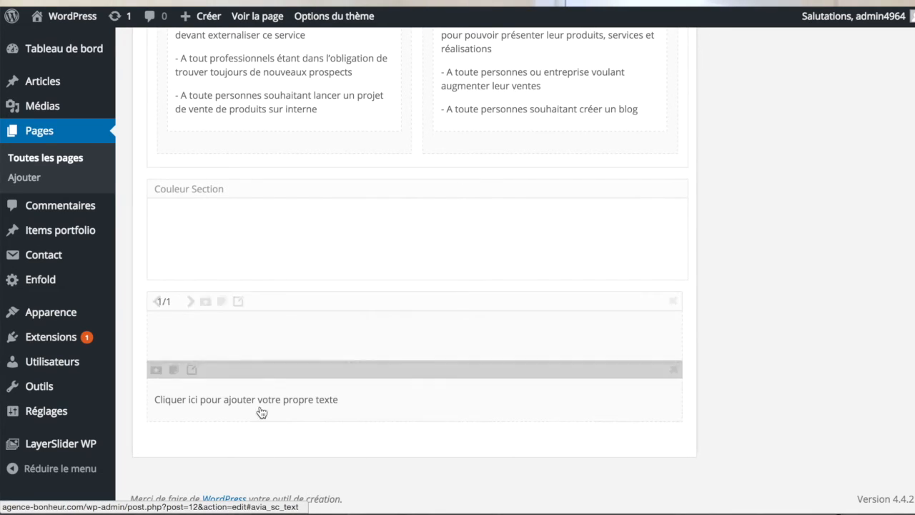
left_click_drag(295, 303, 253, 233)
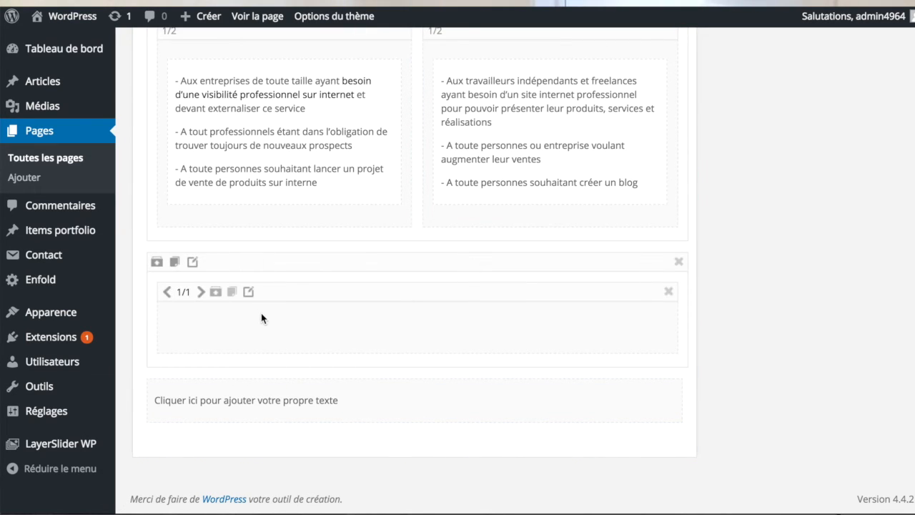
left_click_drag(298, 379, 263, 324)
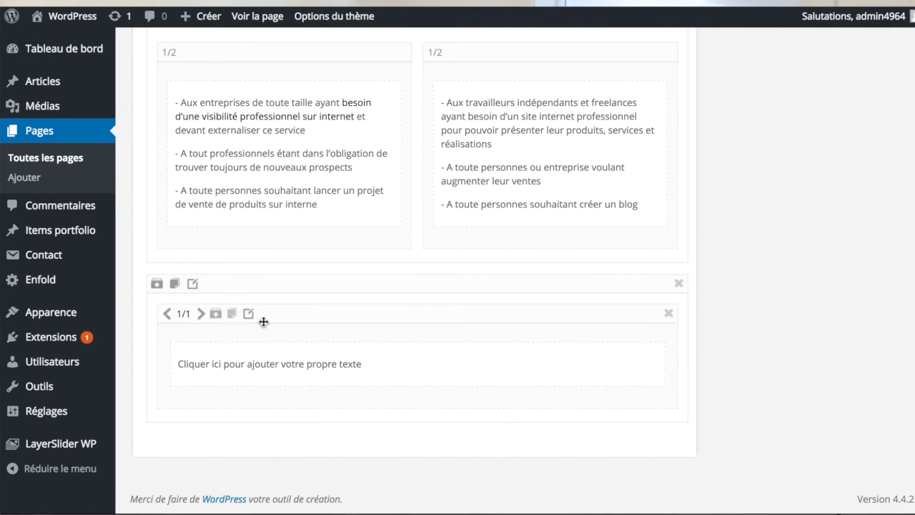
Replace the new text block's placeholder with "Plus d'informations sur l'Agence Bonheur".
left_click(310, 368)
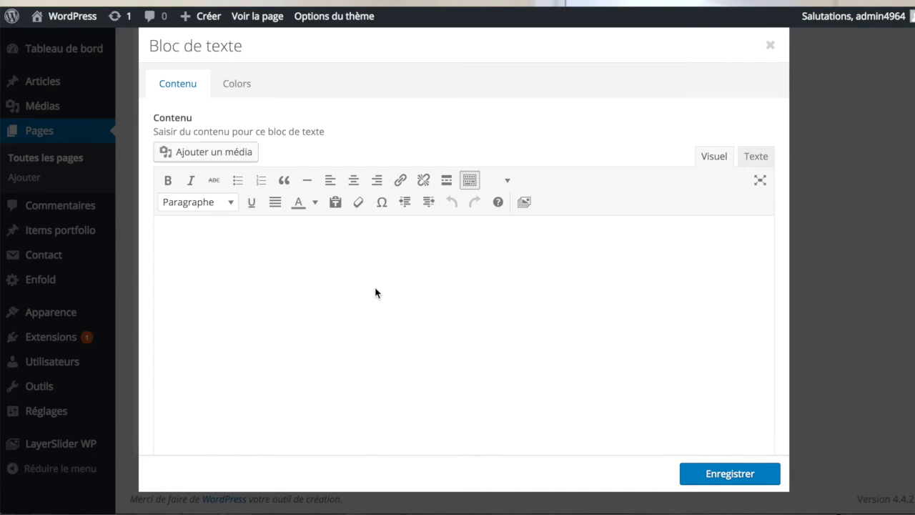
triple_click(335, 243)
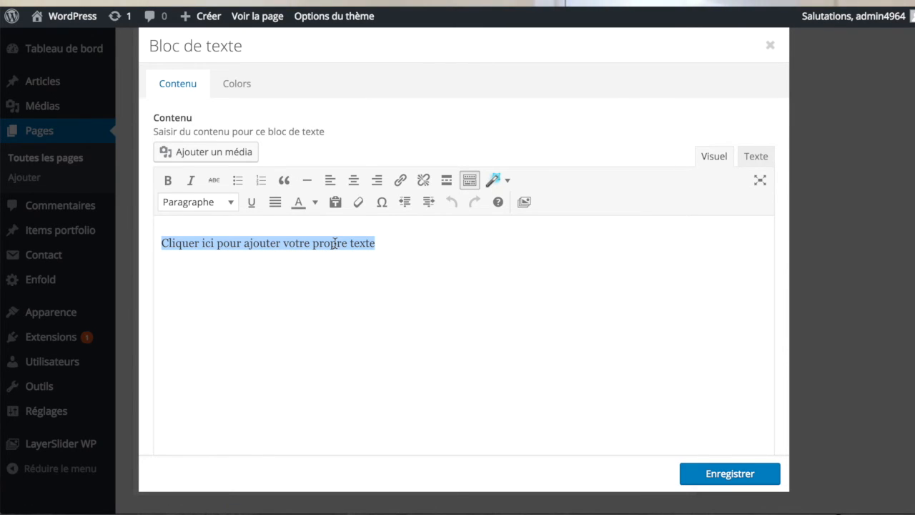
key("BackSpace")
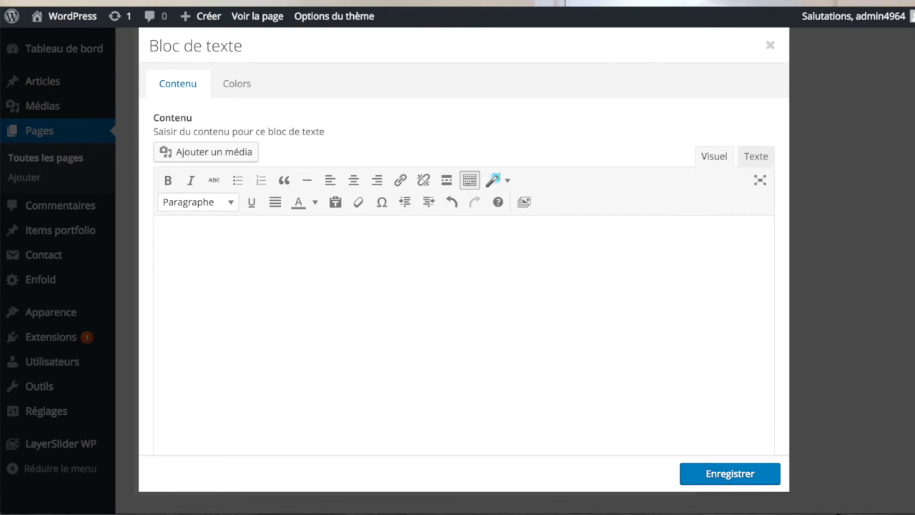
type("Pluis d'informations sur l'age")
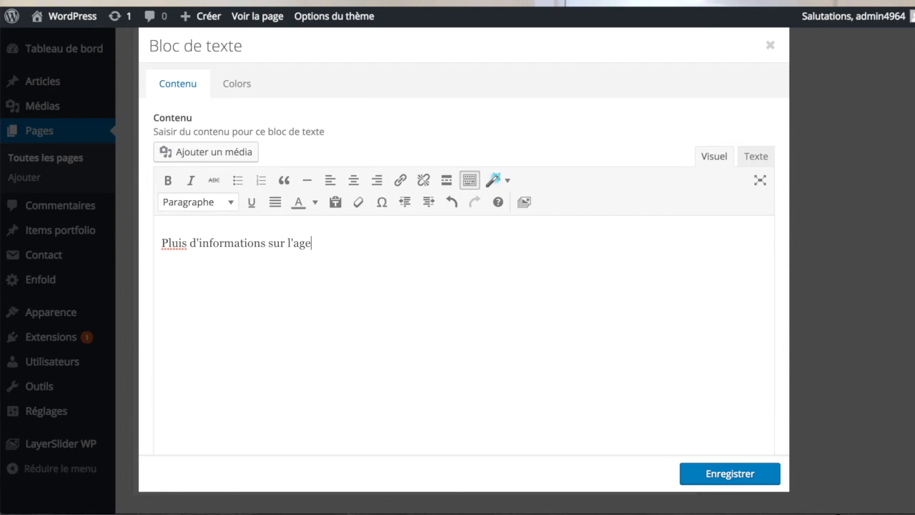
type("nce Bonheur")
left_click(298, 242)
key("BackSpace")
type("A")
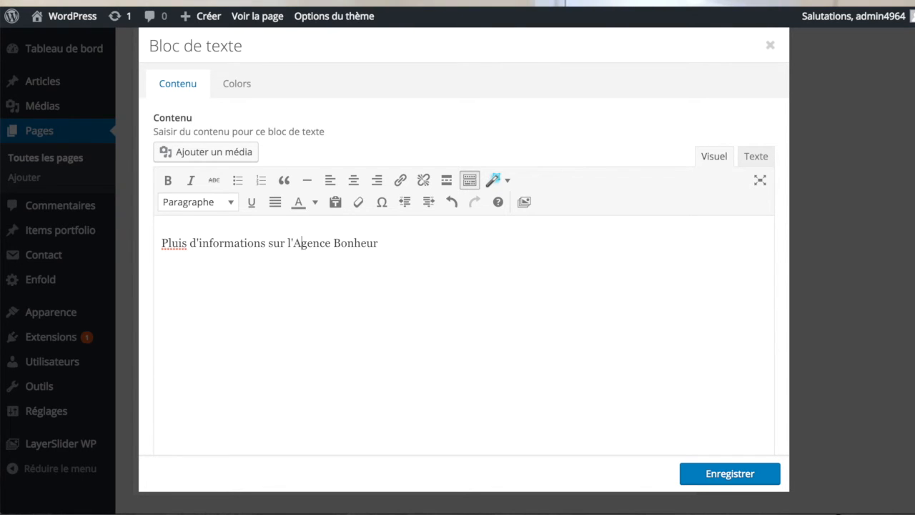
left_click(181, 242)
key("BackSpace")
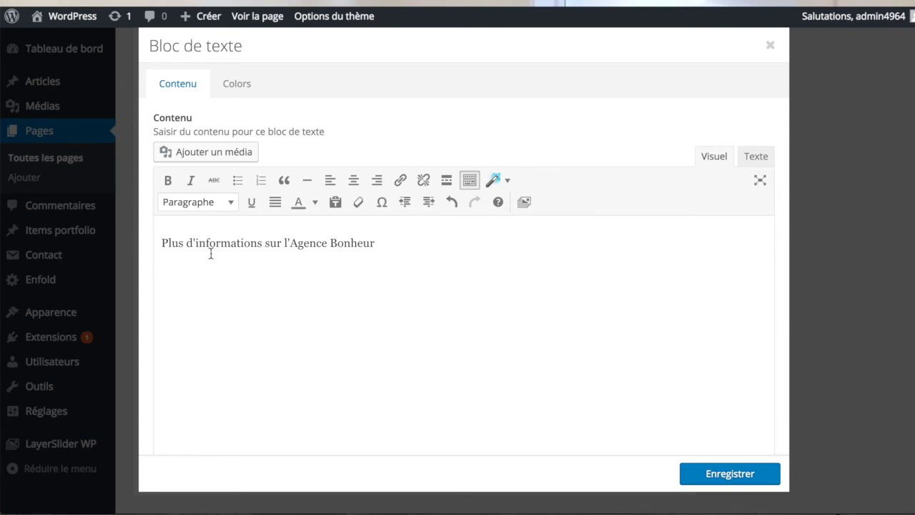
Format the line "Plus d'informations sur l'Agence Bonheur" as a centred Titre 2 heading and save the text block.
left_click_drag(162, 242, 380, 243)
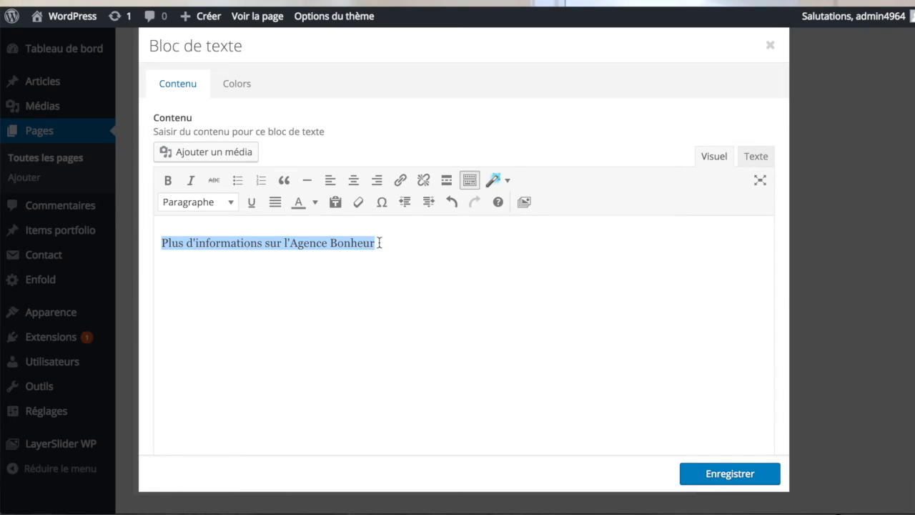
left_click(213, 206)
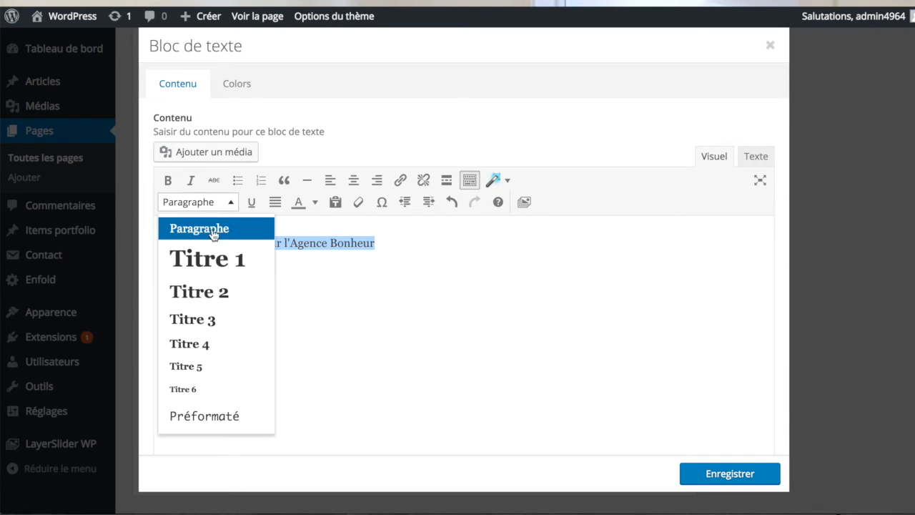
left_click(213, 289)
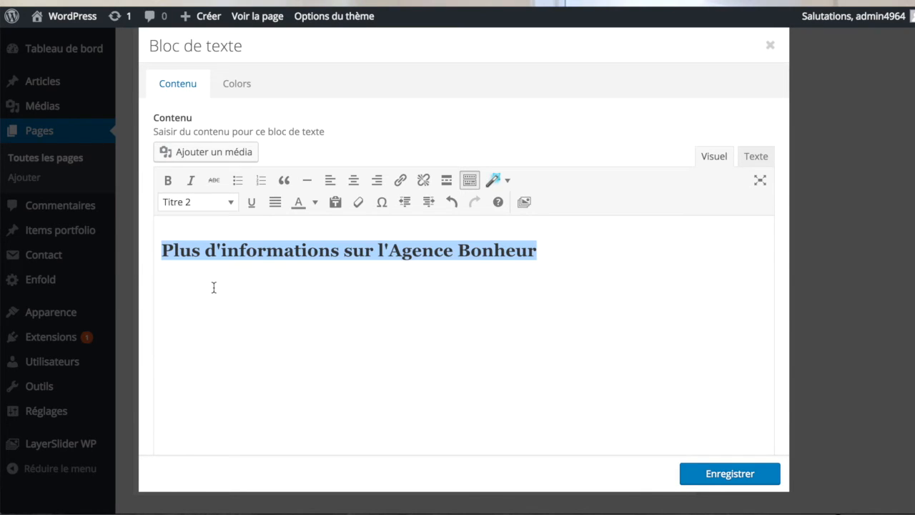
left_click(354, 182)
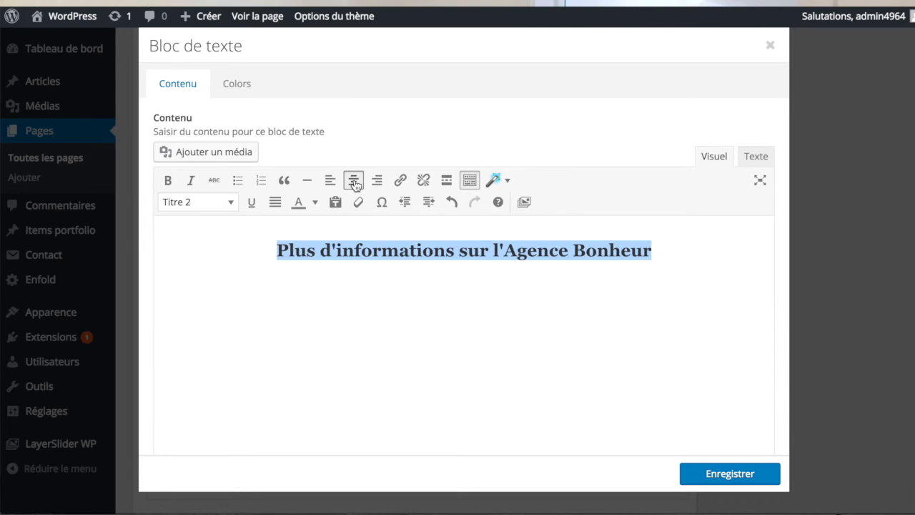
left_click(734, 480)
scroll(625, 367, "down", 2)
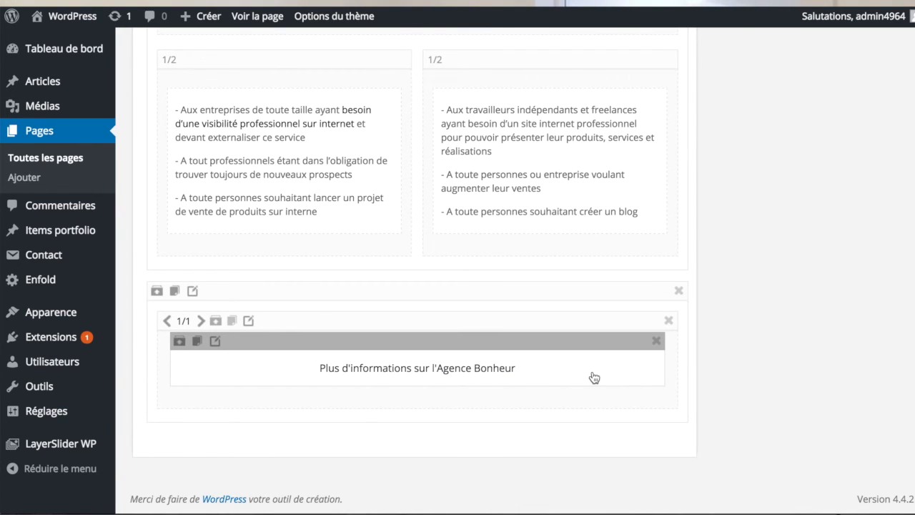
Reopen the text block, start a line below the heading and upload the 168 KB PNG portrait from the Bonheur 2016 folder as media.
left_click(593, 378)
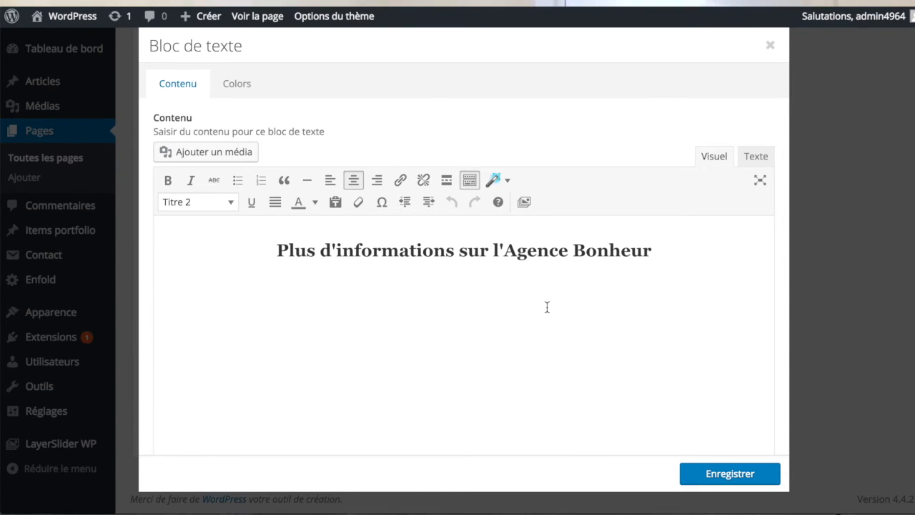
left_click(657, 251)
key("Return")
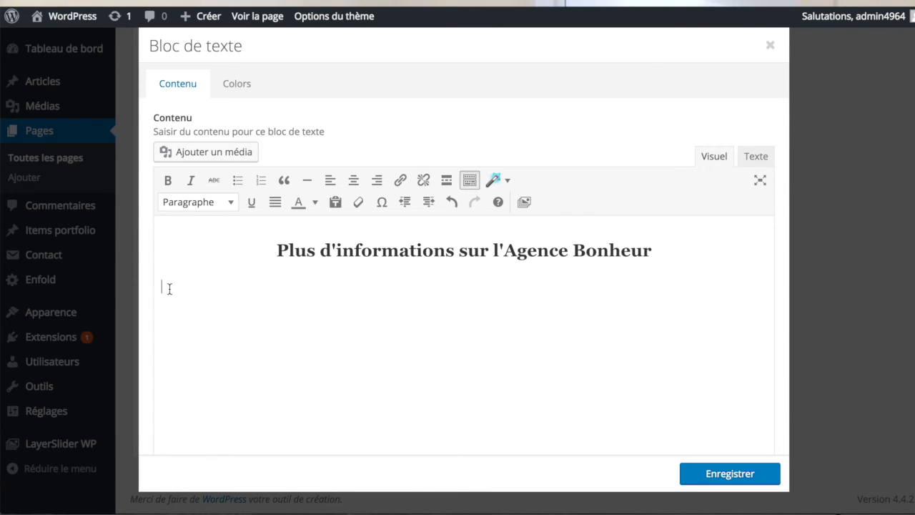
left_click(216, 154)
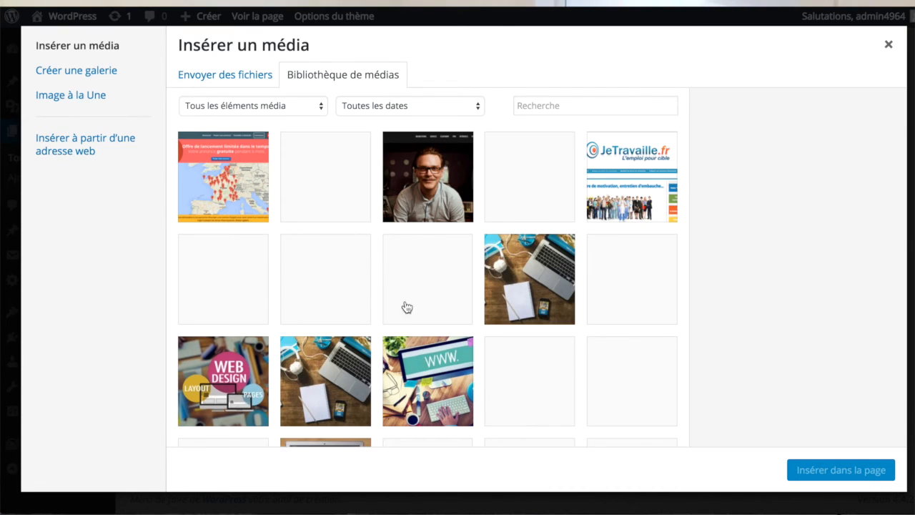
left_click(233, 83)
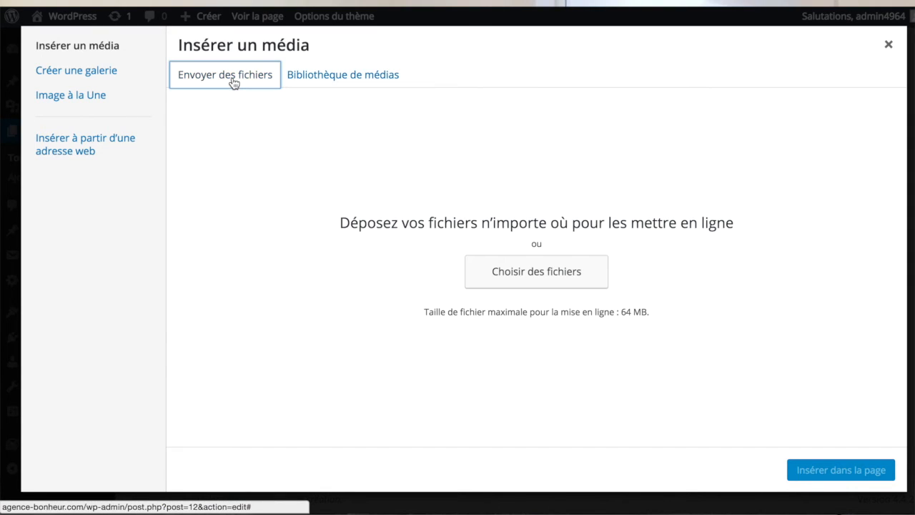
left_click(516, 279)
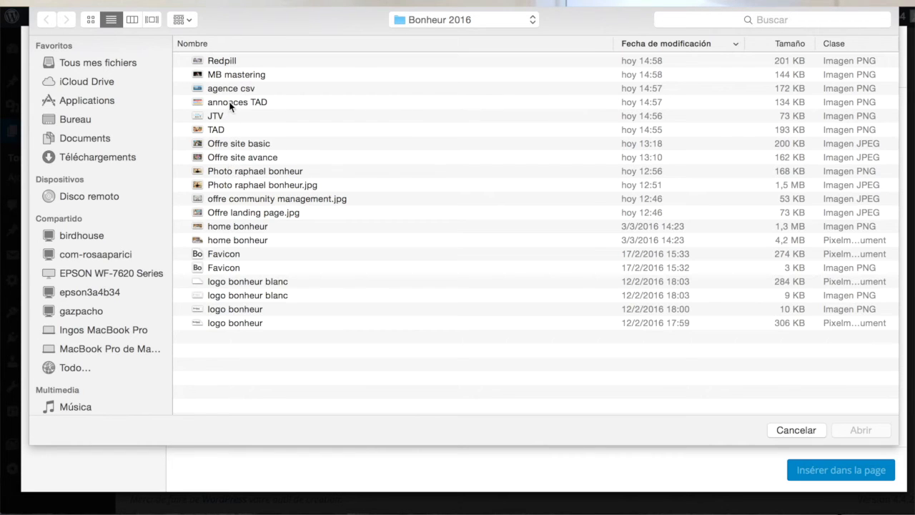
left_click(229, 175)
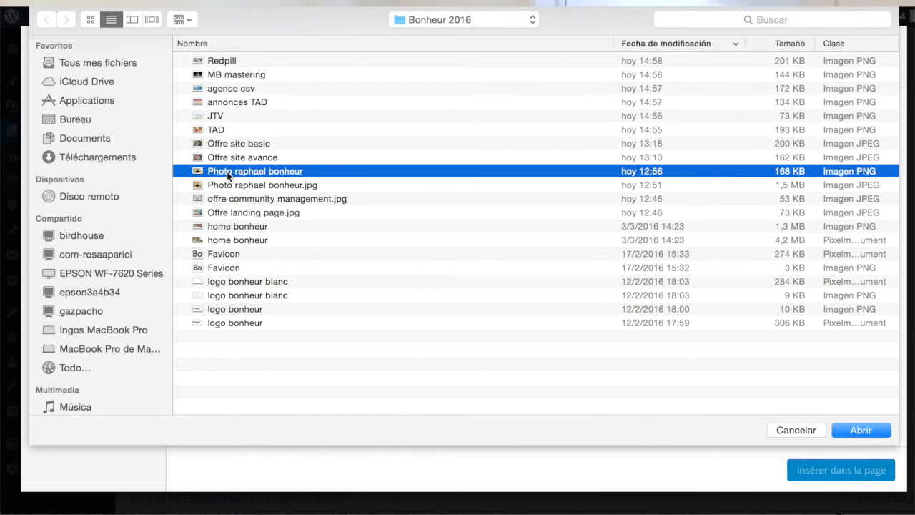
double_click(229, 173)
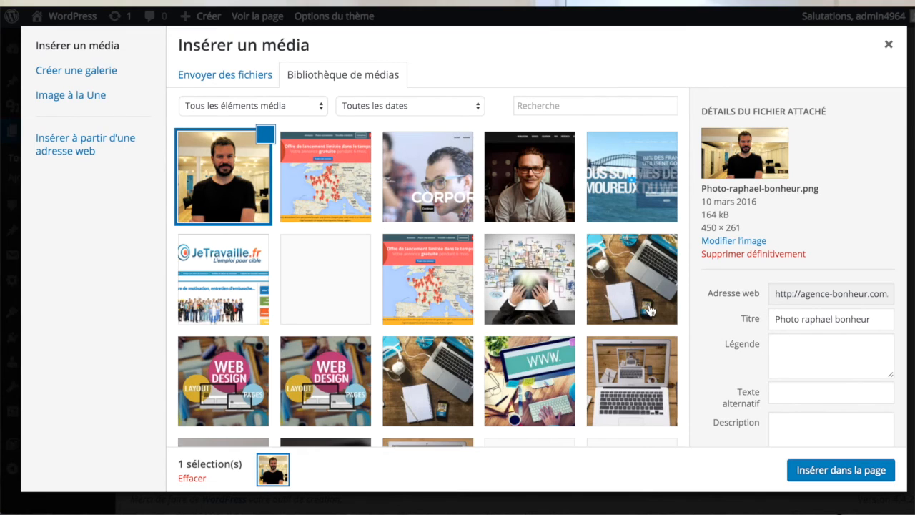
Insert the uploaded portrait at its original size and centre it below the heading.
scroll(651, 309, "down", 1)
scroll(748, 325, "down", 3)
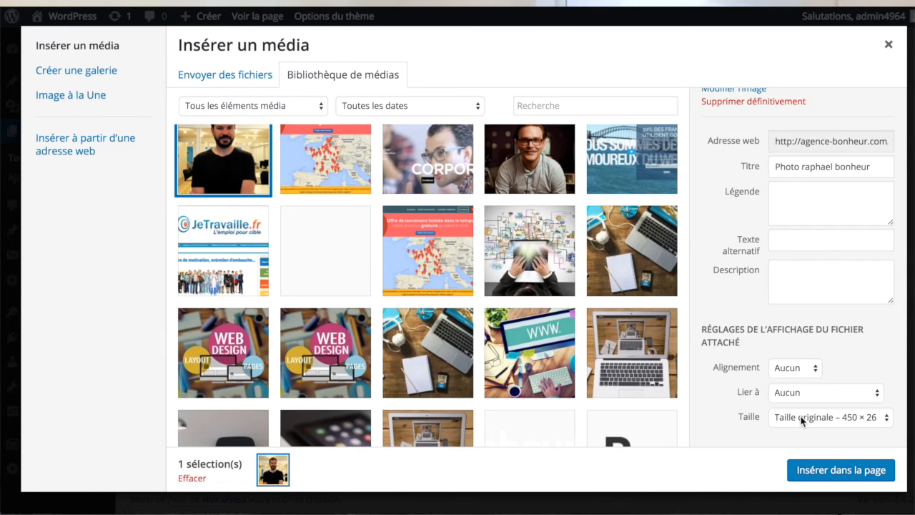
left_click(828, 470)
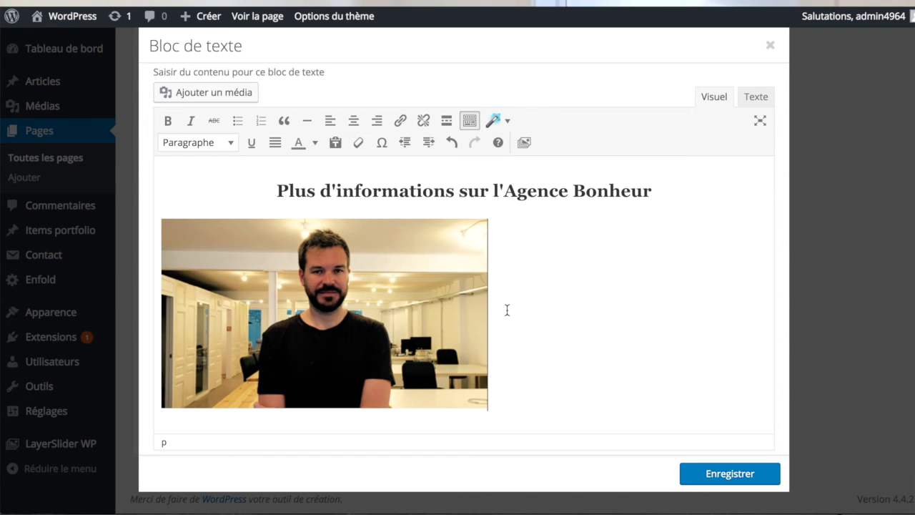
left_click(342, 285)
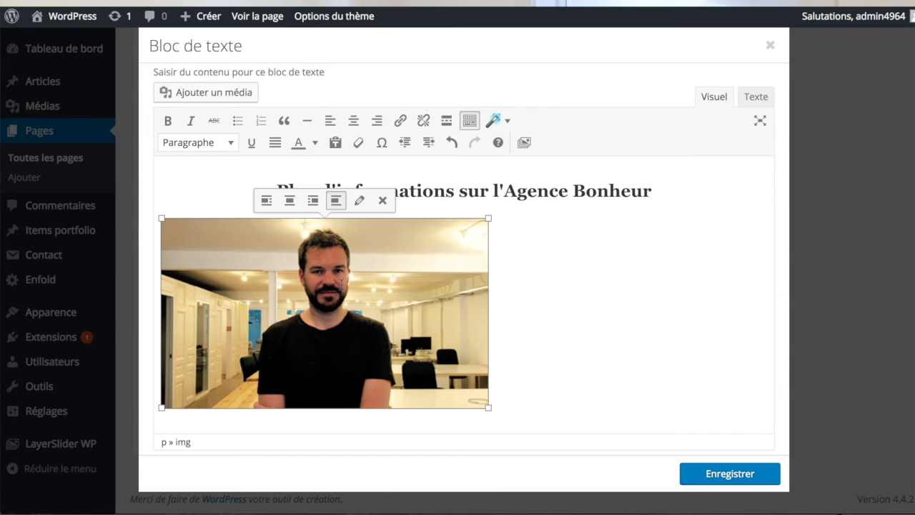
left_click(355, 123)
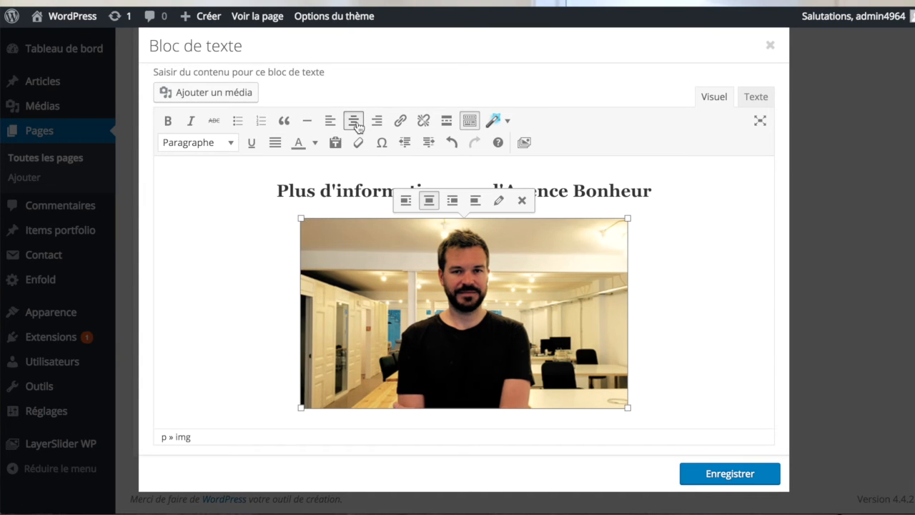
scroll(551, 271, "down", 1)
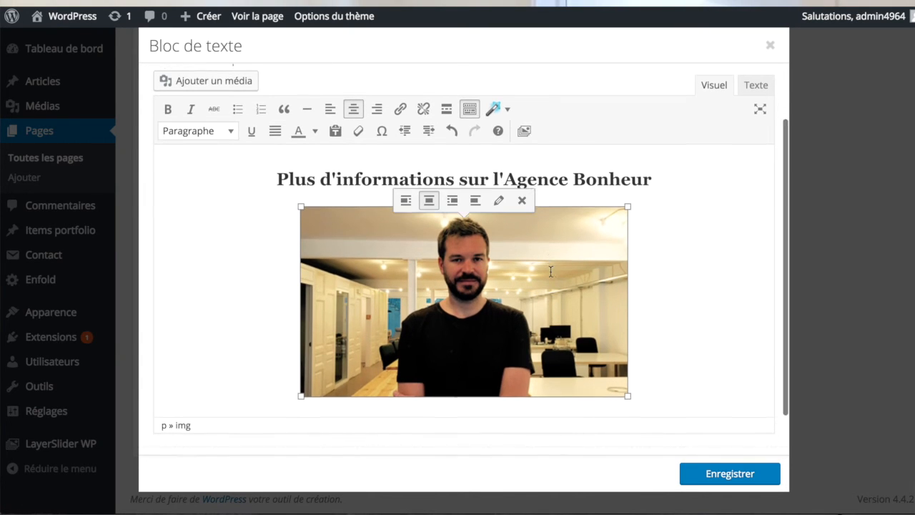
Add two paragraphs of Lorem ipsum filler text below the portrait.
left_click(722, 327)
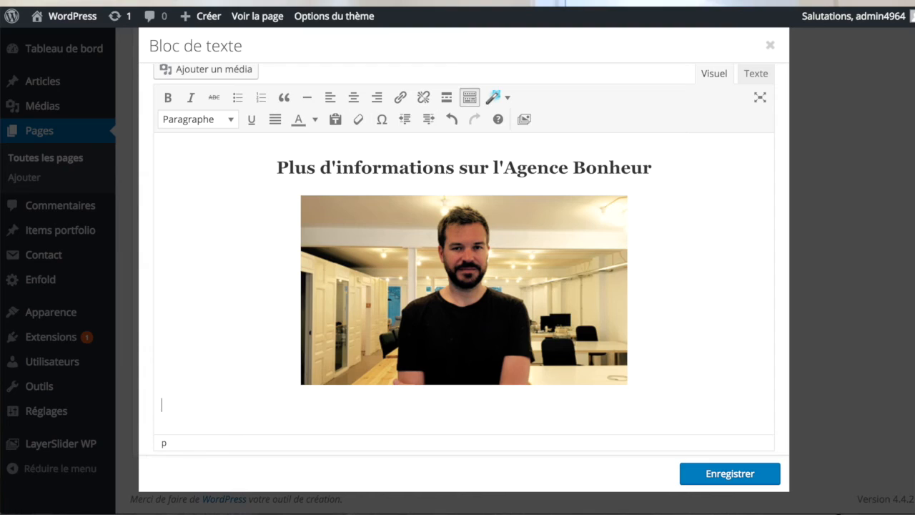
scroll(500, 300, "down", 2)
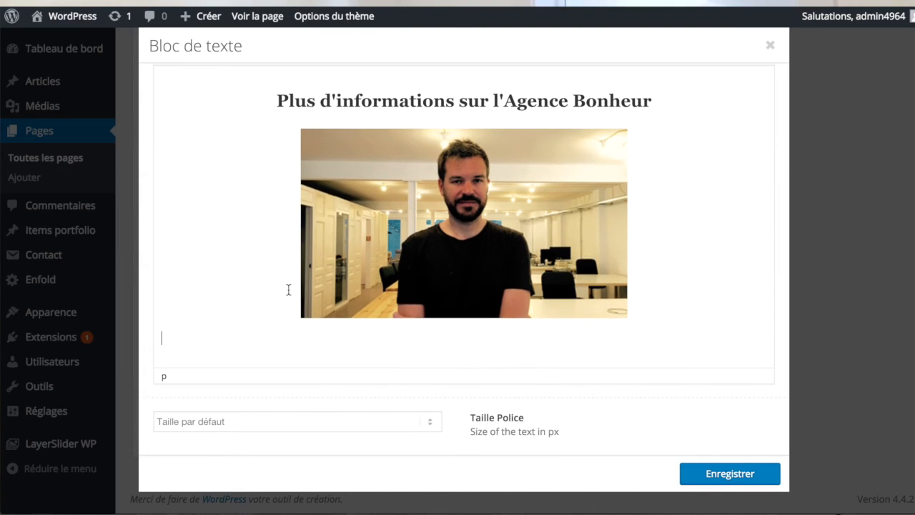
type("Lorem ipsum dolor sit amet, consectetur adipiscing elit. Curabitur sit amet iaculis elit. Quisque venenatis id mi nec eleifend. Donec egestas, arcu sit amet pellentesque lobortis, dolor velit fermentum lacus, a vulputate libero felis et dui. Quisque dapibus felis nec ex lobortis vulputate at quis urna. In vestibulum nec turpis et dapibus. Donec egestas efficitur ex quis rhoncus. Maecenas faucibus libero vel maximus suscipit. Nam consectetur ipsum a sapien faucibus tincidunt. Aliquam ullamcorper nulla nec malesuada semper. Curabitur at lorem mattis, gravida mauris non, molestie eros. Phasellus ut massa auctor, fermentum ligula mattis, ullamcorper eros. Proin eget nibh tempor, mollis")
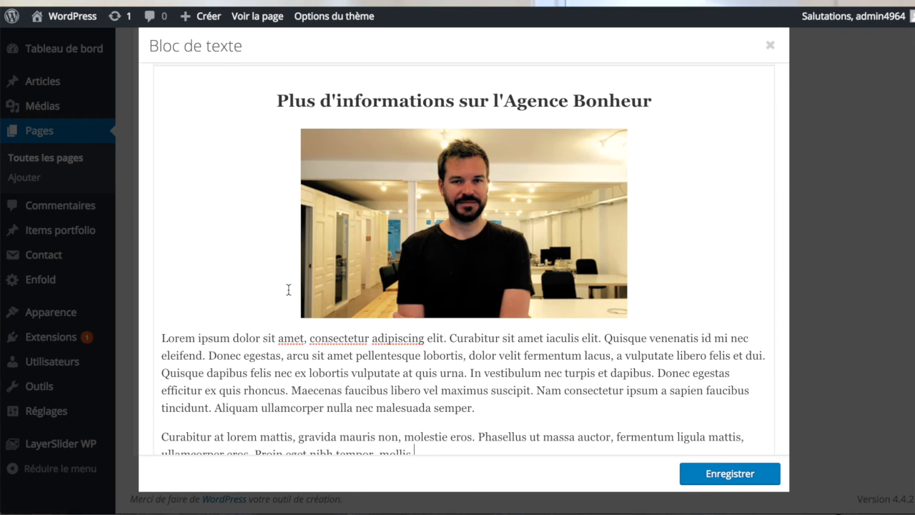
Sign the text with the owner's first name on a new line below the paragraphs and align it right.
scroll(304, 312, "down", 2)
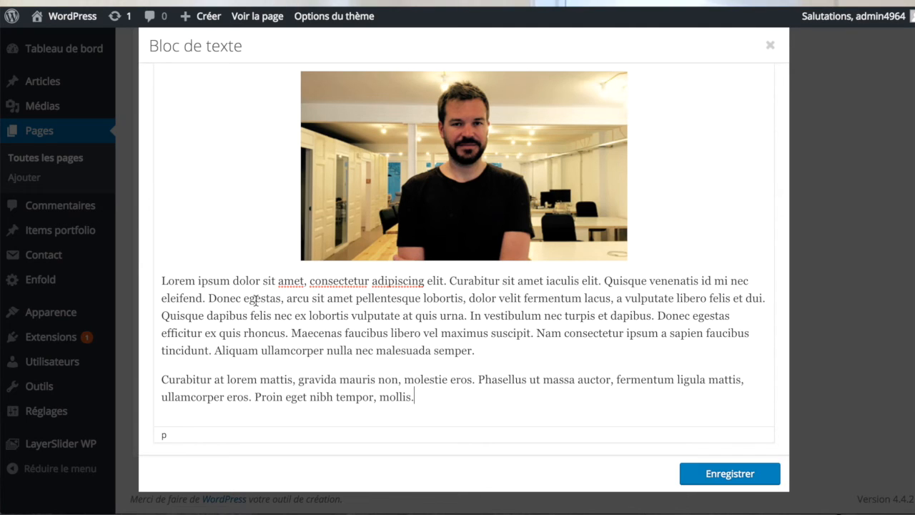
key("Return")
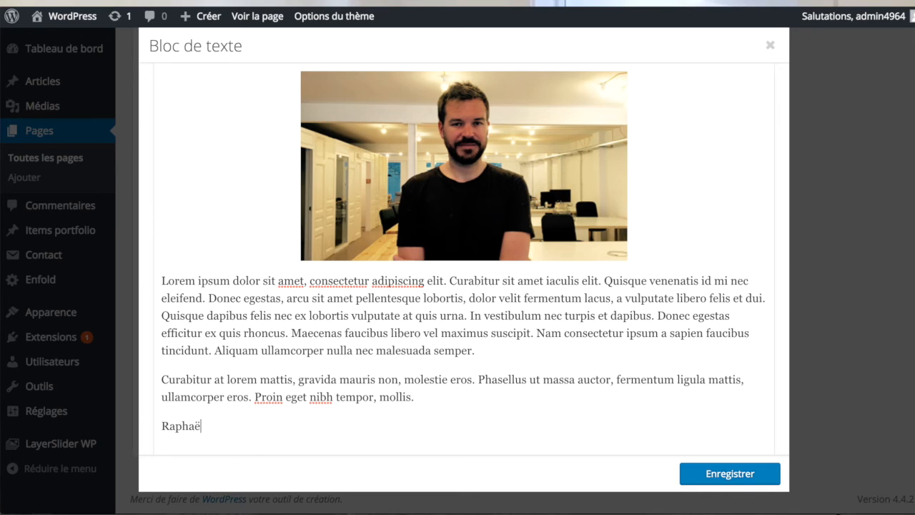
left_click_drag(210, 426, 161, 426)
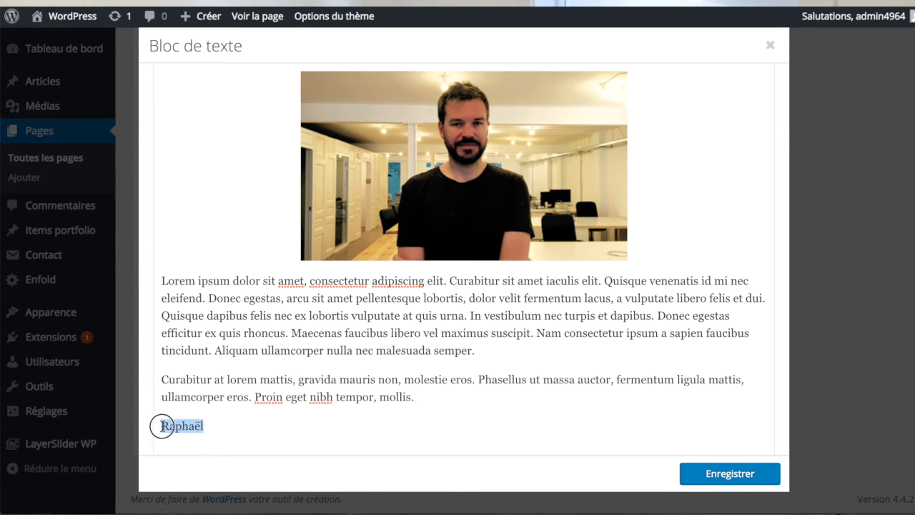
scroll(143, 281, "up", 4)
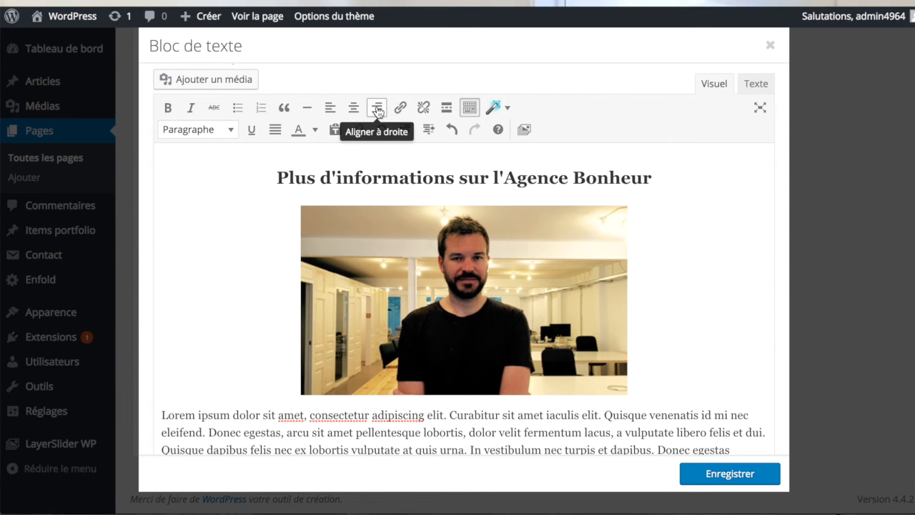
left_click(377, 109)
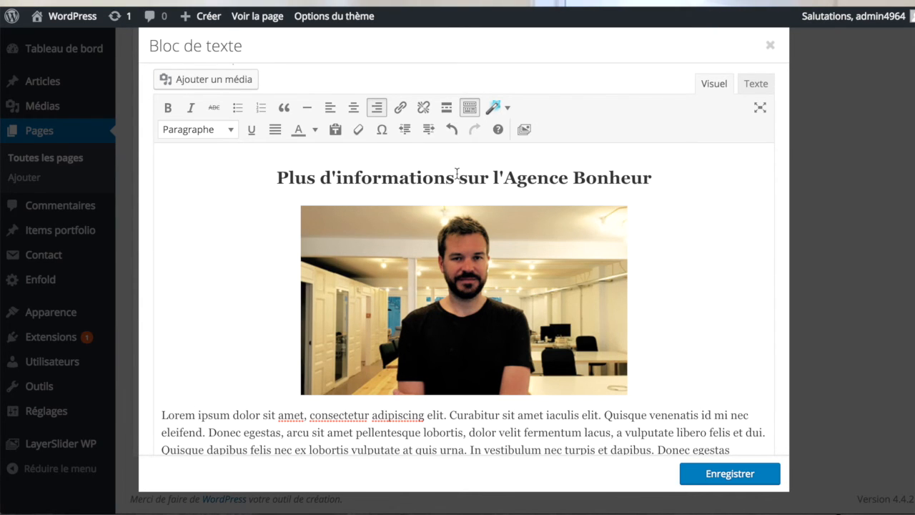
scroll(457, 175, "down", 5)
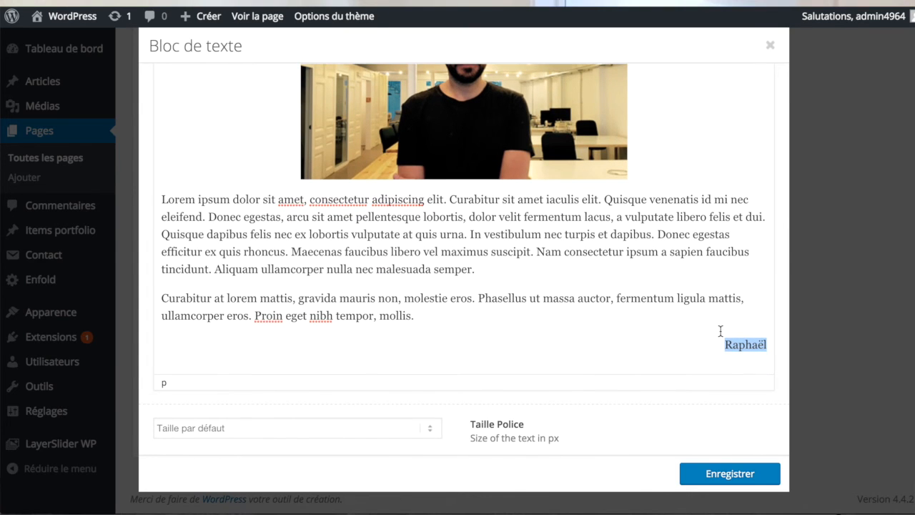
Save the text block with the portrait and signed text, and update the Accueil page.
scroll(721, 344, "up", 2)
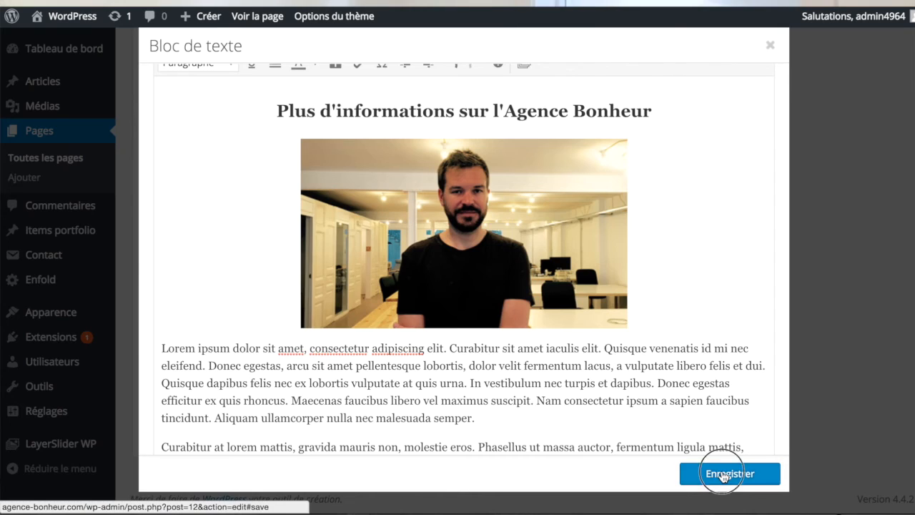
left_click(721, 473)
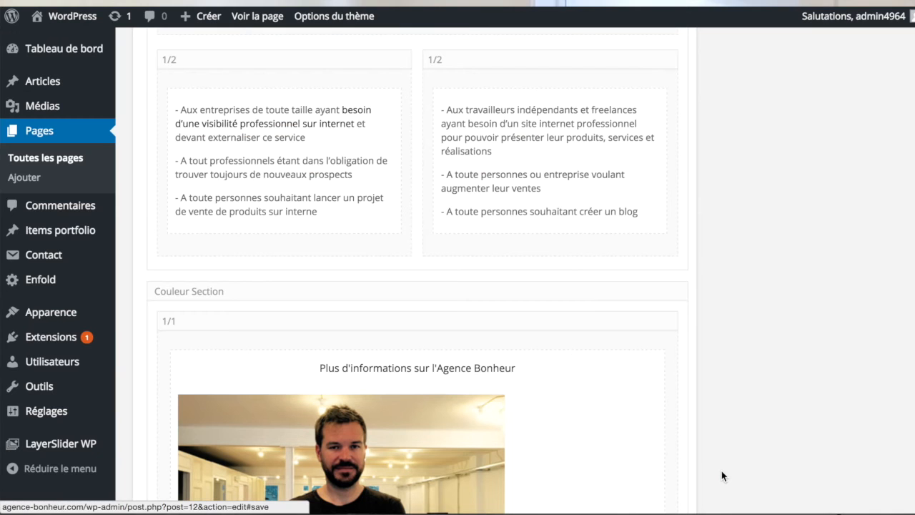
scroll(766, 383, "down", 5)
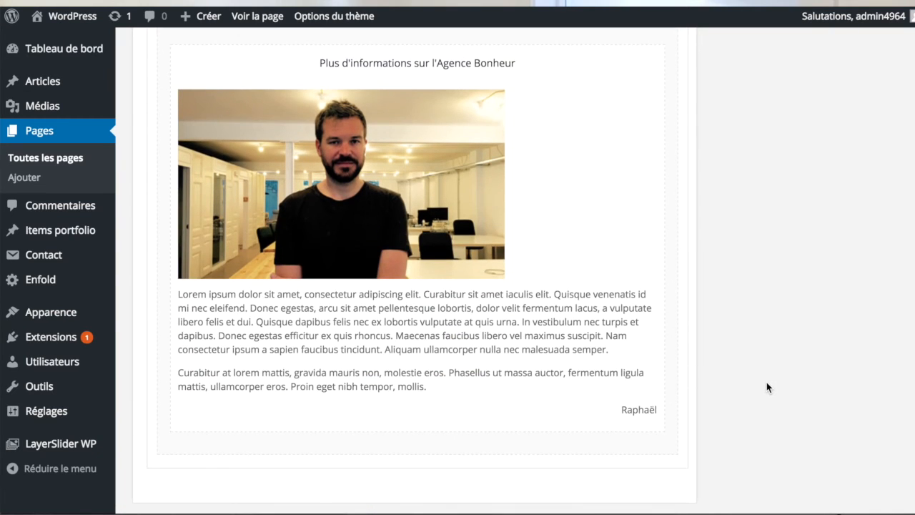
scroll(766, 381, "up", 15)
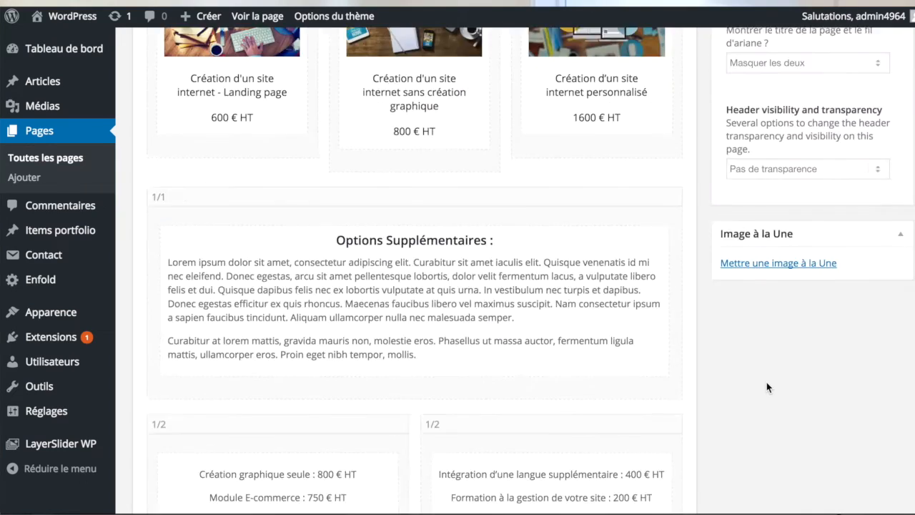
scroll(766, 382, "up", 10)
left_click(867, 447)
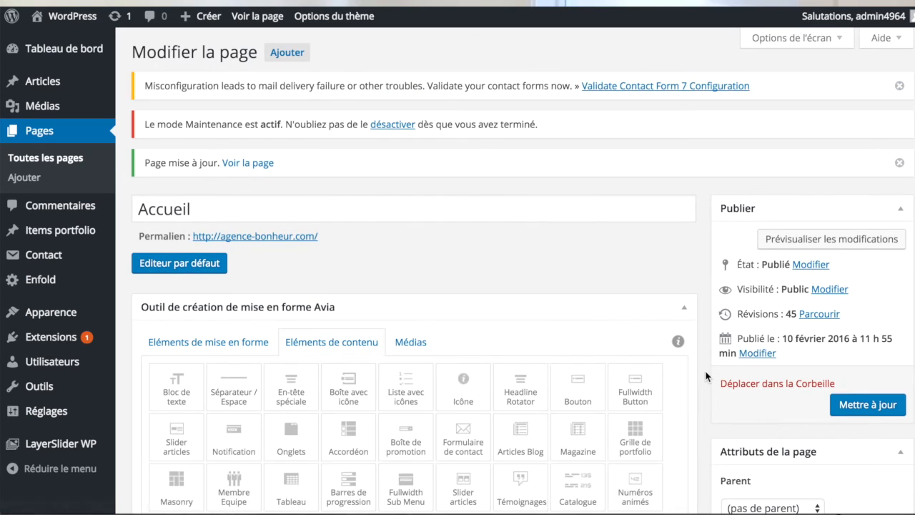
Switch to the live homepage and review it from the site creation offers down to the "Plus d'informations sur l'Agence Bonheur" section.
key("ctrl+Up")
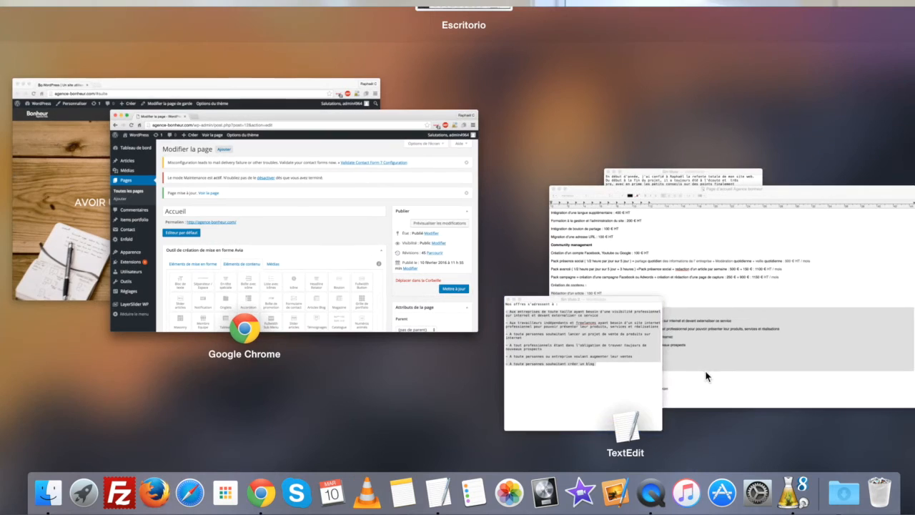
left_click(85, 205)
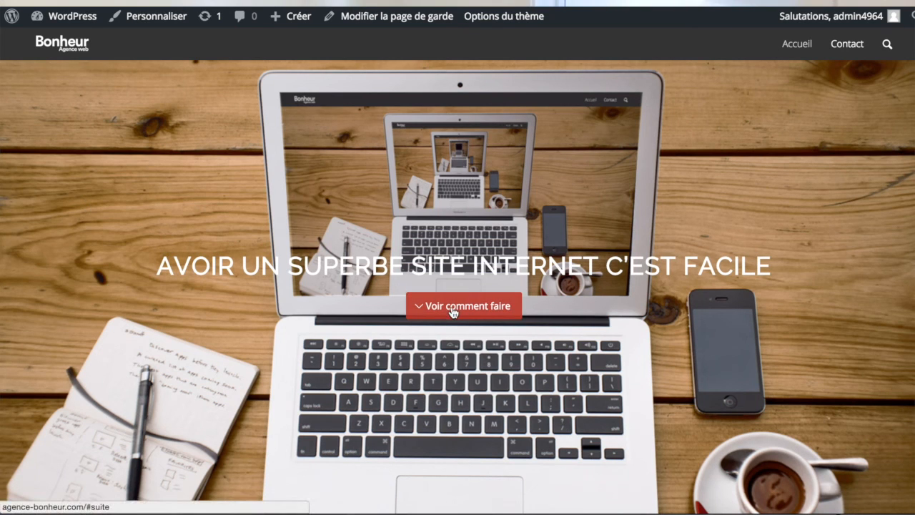
left_click(452, 308)
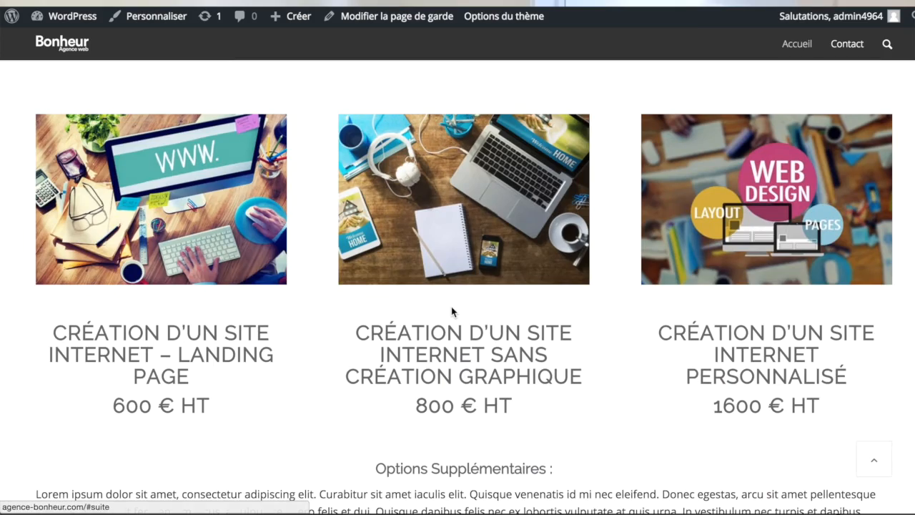
scroll(451, 312, "down", 10)
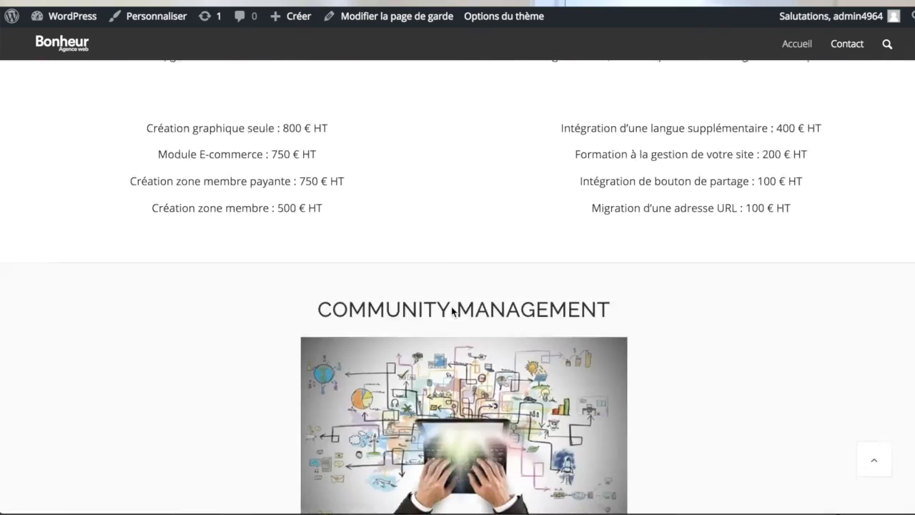
scroll(451, 312, "down", 15)
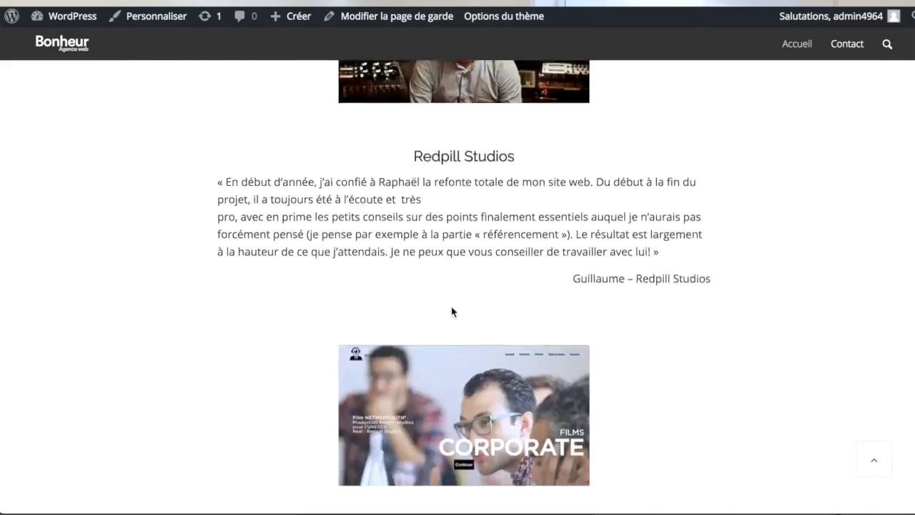
scroll(452, 312, "down", 1)
scroll(451, 311, "up", 1)
scroll(451, 312, "down", 1)
scroll(451, 312, "down", 5)
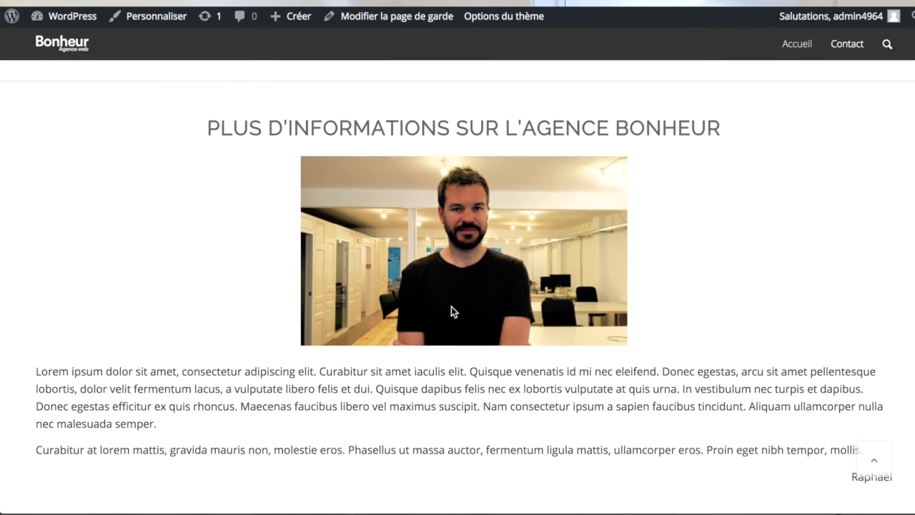
Compare the section backgrounds on the live homepage between the community management offers and "Nos offres s'adressent à :".
scroll(451, 312, "up", 5)
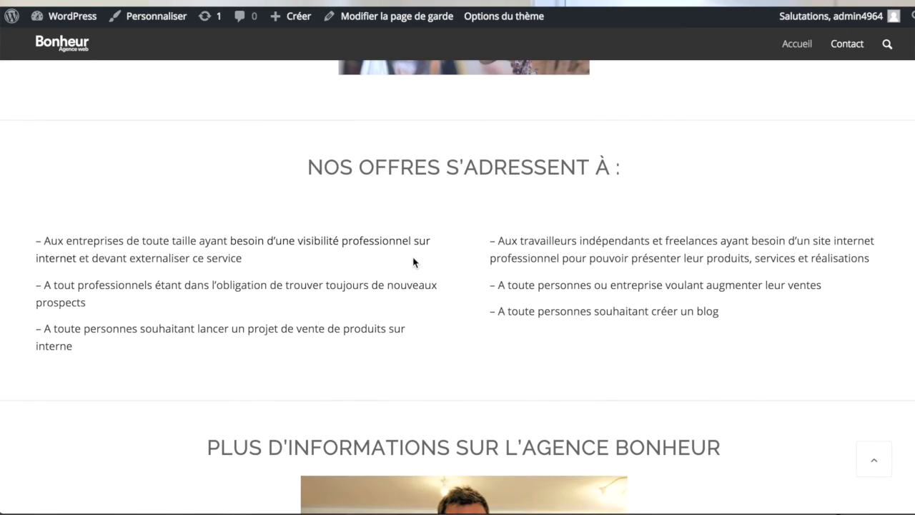
scroll(414, 262, "up", 15)
scroll(413, 262, "up", 9)
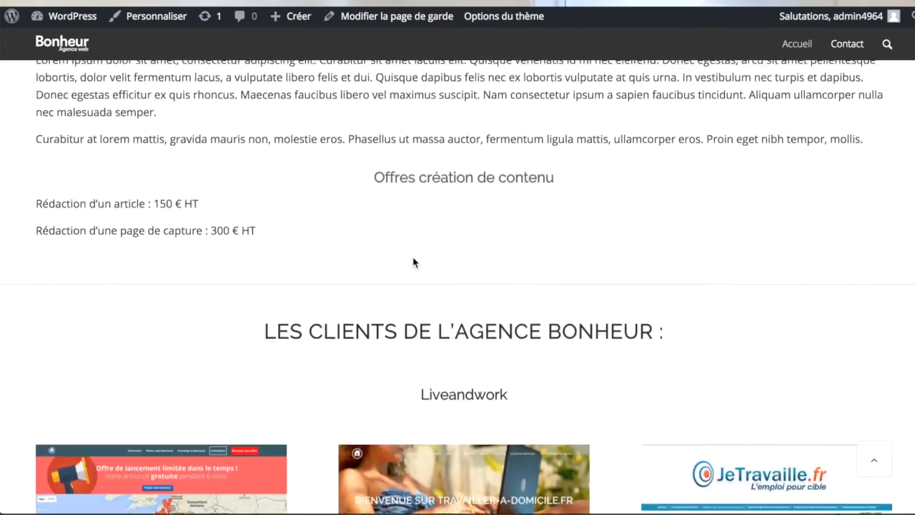
scroll(380, 182, "down", 3)
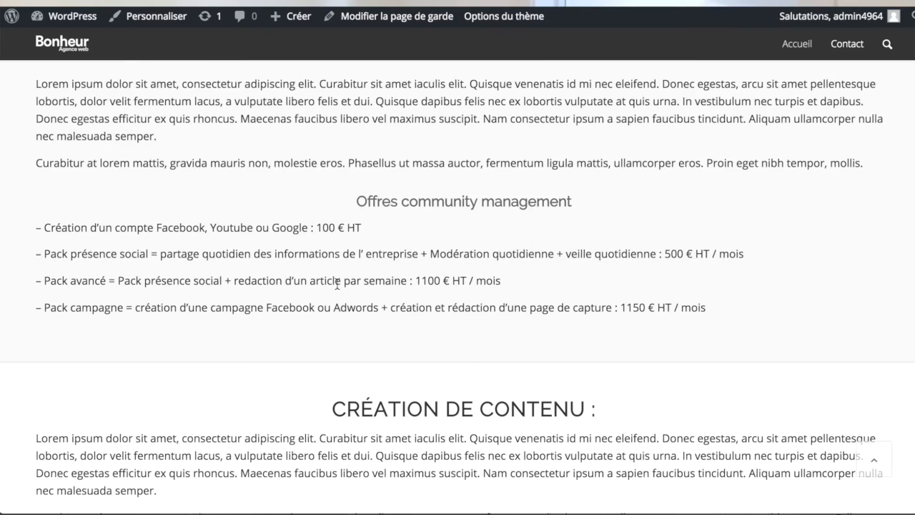
scroll(337, 284, "up", 3)
scroll(337, 284, "down", 18)
scroll(337, 284, "down", 2)
scroll(338, 289, "up", 2)
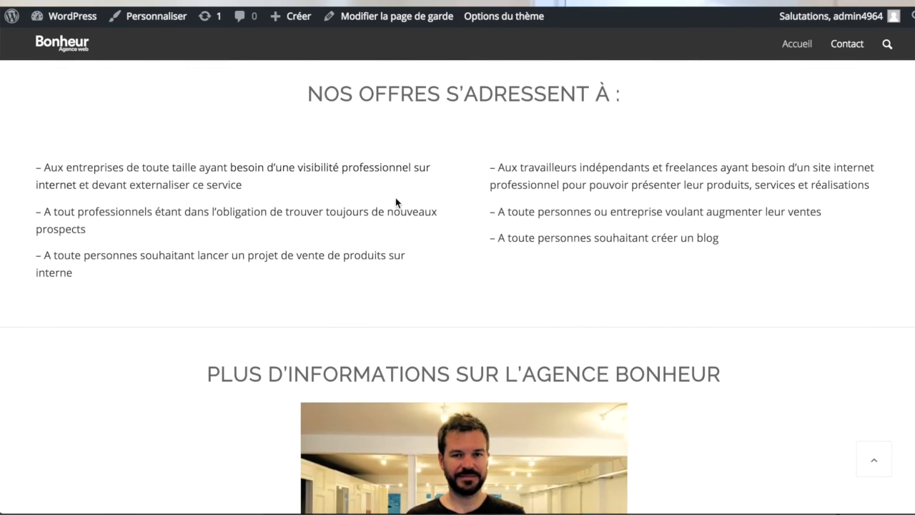
scroll(395, 198, "up", 1)
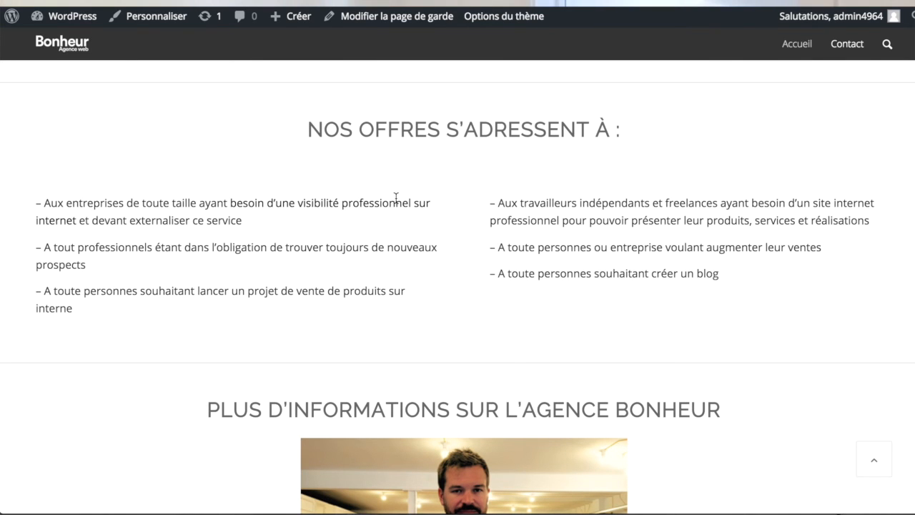
Return to the Accueil page editor and open the background settings of the colour section containing "Nos offres s'adressent à :".
key("ctrl+Up")
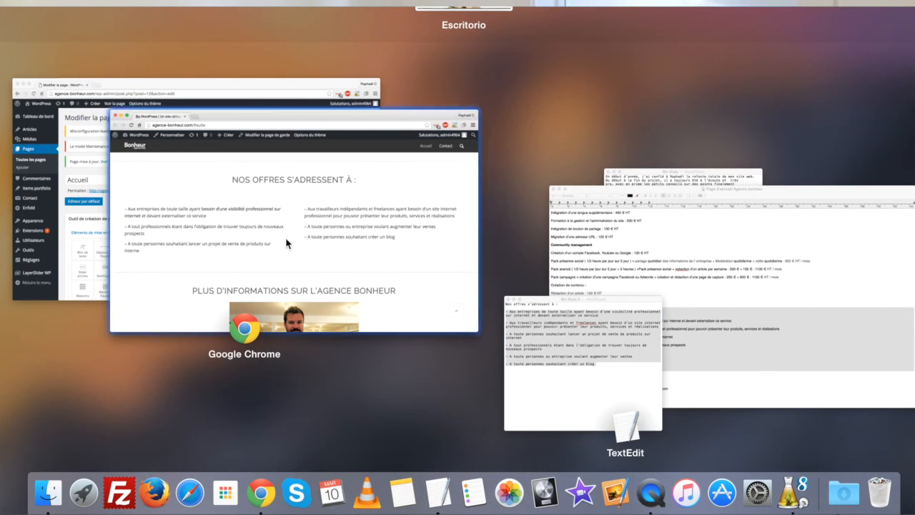
left_click(63, 193)
scroll(483, 375, "down", 20)
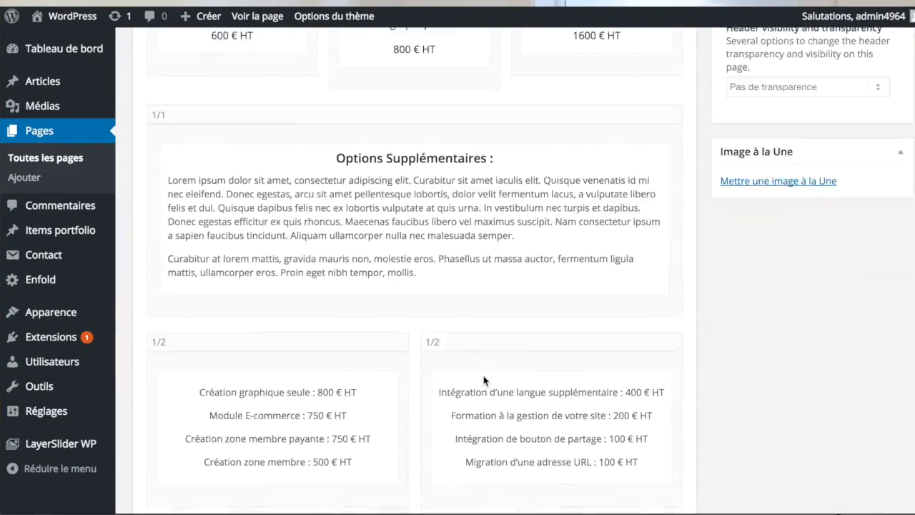
scroll(484, 379, "down", 15)
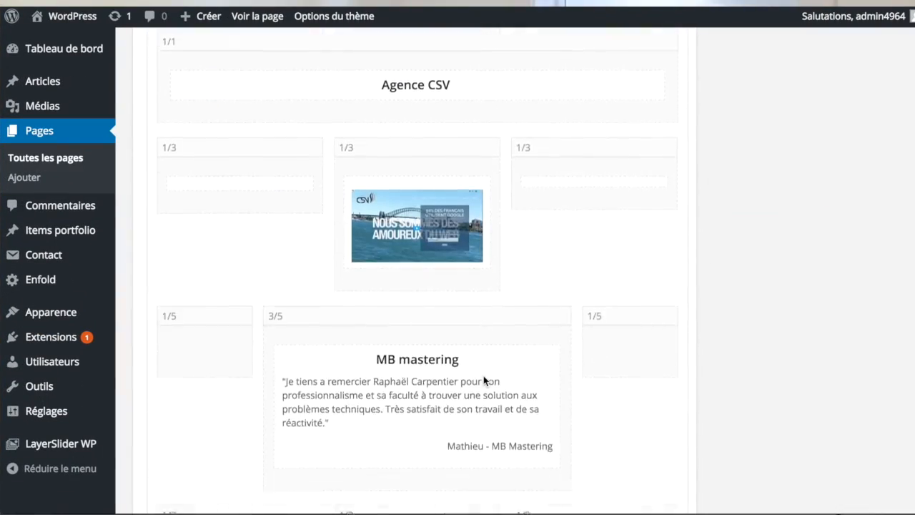
scroll(484, 377, "down", 10)
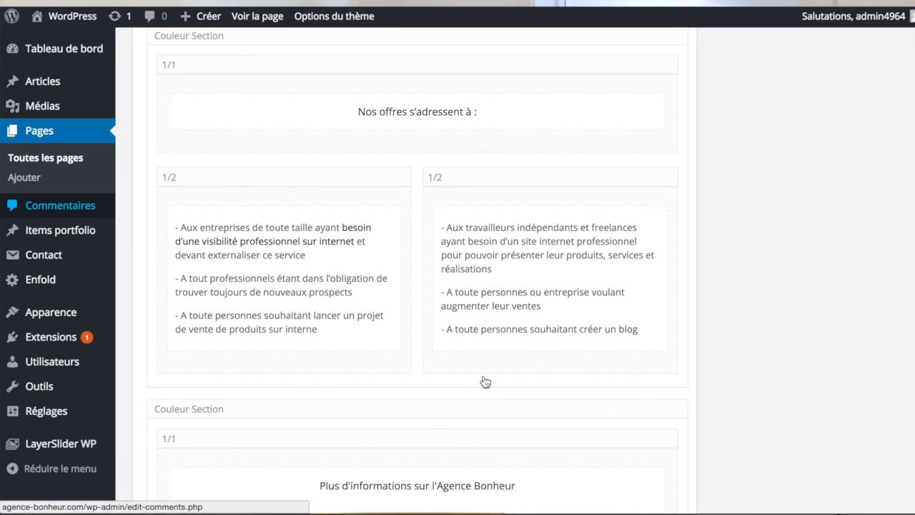
scroll(209, 111, "up", 2)
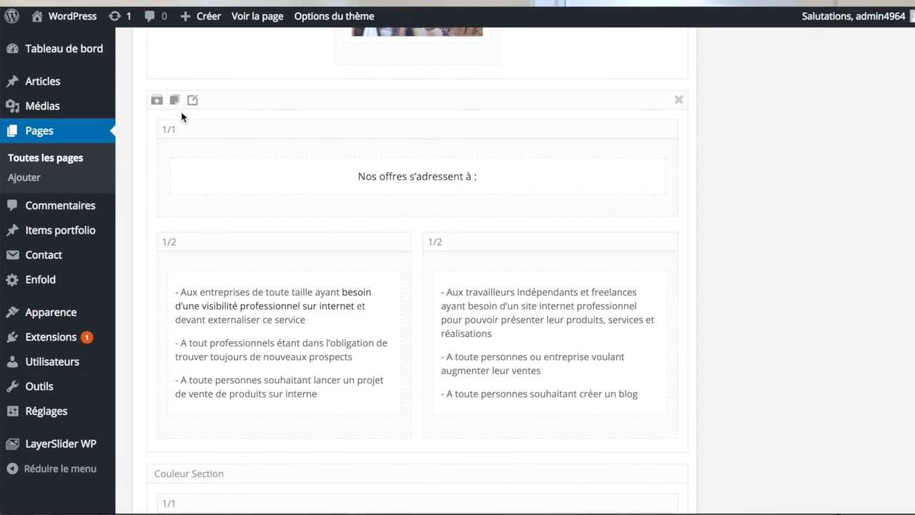
left_click(193, 101)
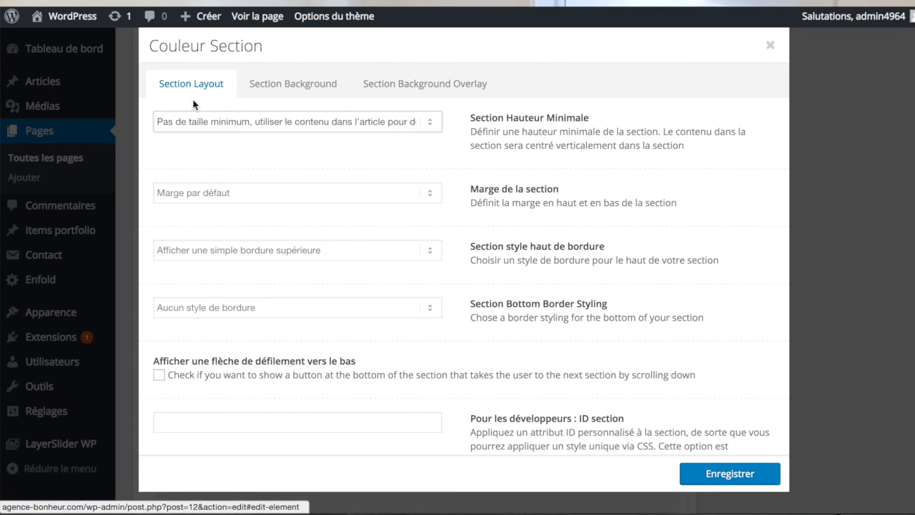
left_click(288, 85)
Set the section's custom background colour to the light grey #f7f7f7.
left_click(163, 221)
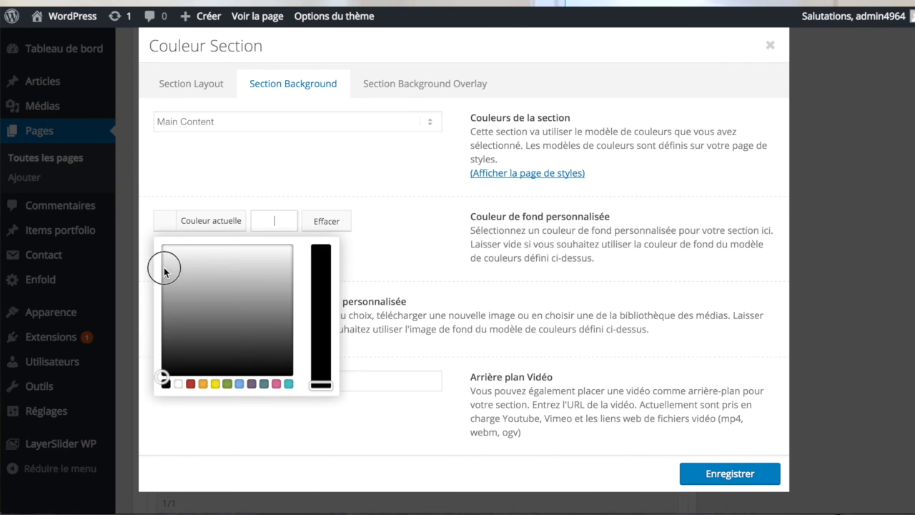
left_click_drag(165, 271, 153, 243)
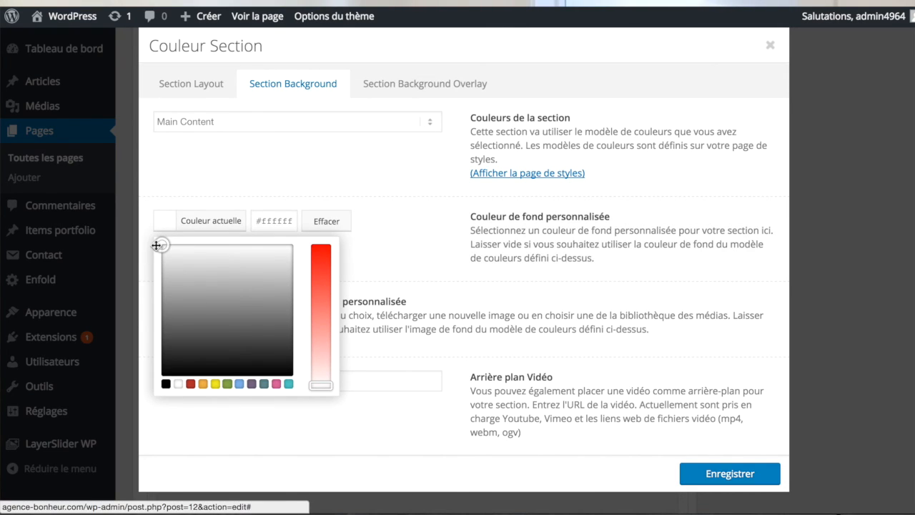
left_click(164, 250)
left_click_drag(161, 246, 161, 248)
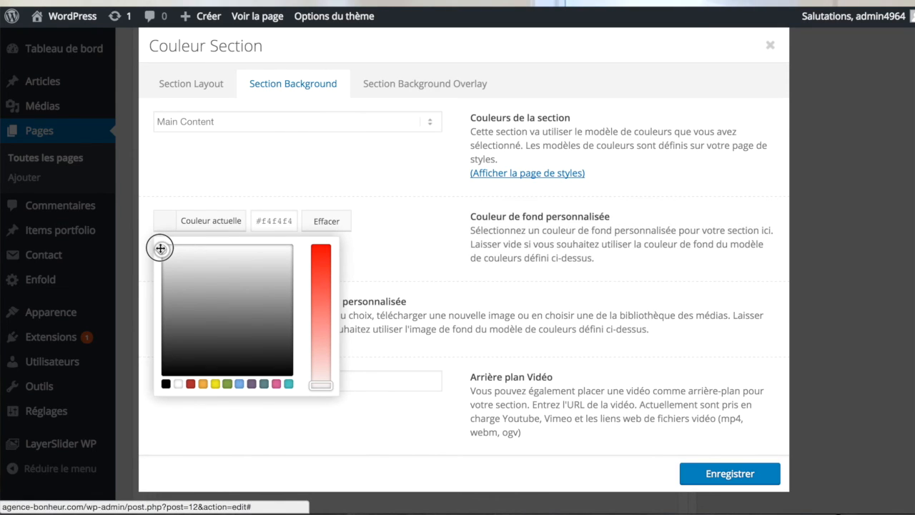
left_click(194, 276)
mouse_move(193, 276)
left_mouse_down()
mouse_move(139, 236)
mouse_move(141, 249)
left_mouse_up()
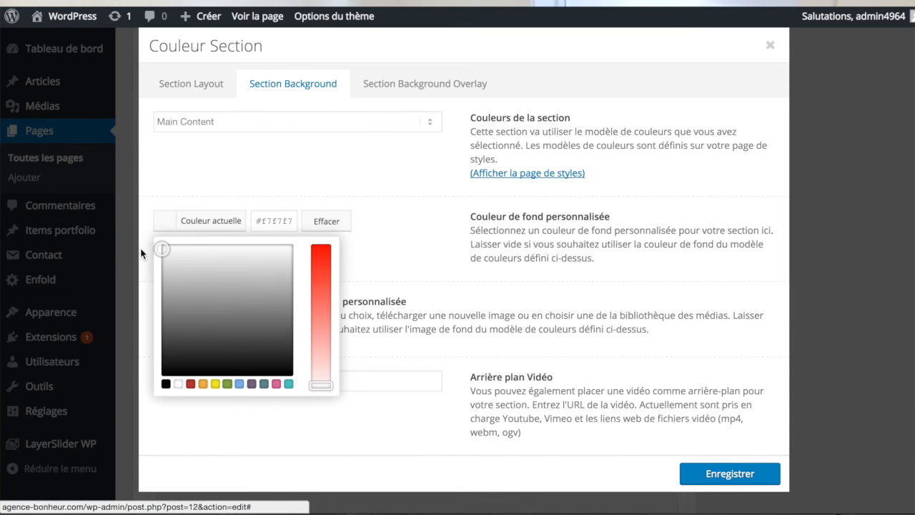
Save the colour section's settings and update the Accueil page.
left_click(400, 248)
left_click(739, 482)
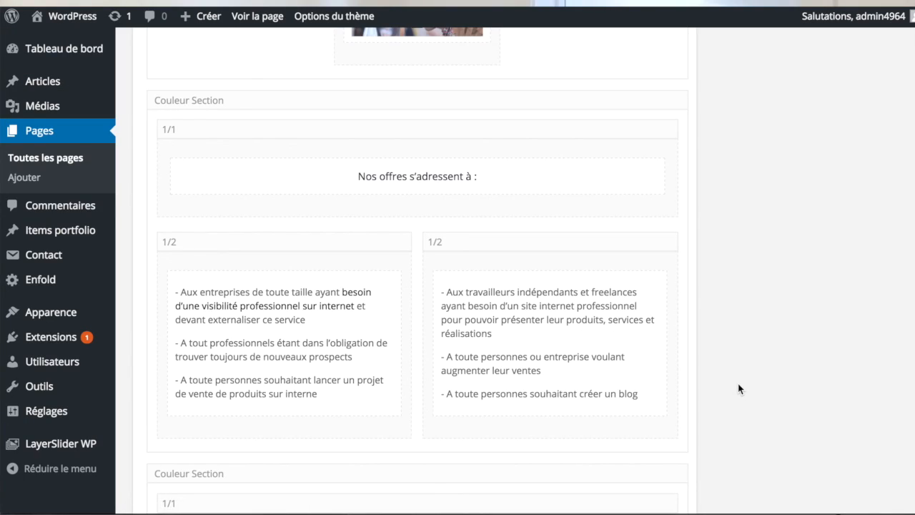
scroll(739, 384, "up", 20)
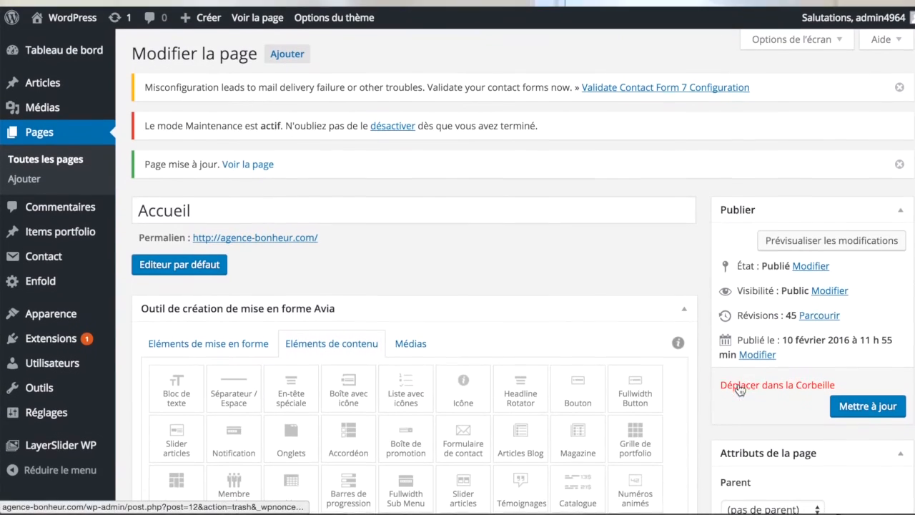
left_click(863, 404)
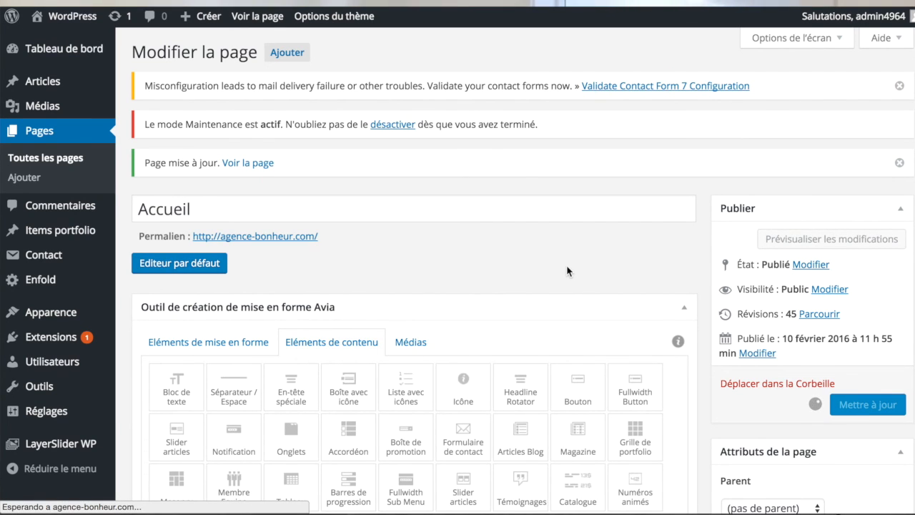
Reload the live homepage and check the background of the "Nos offres s'adressent à :" section.
key("ctrl+Up")
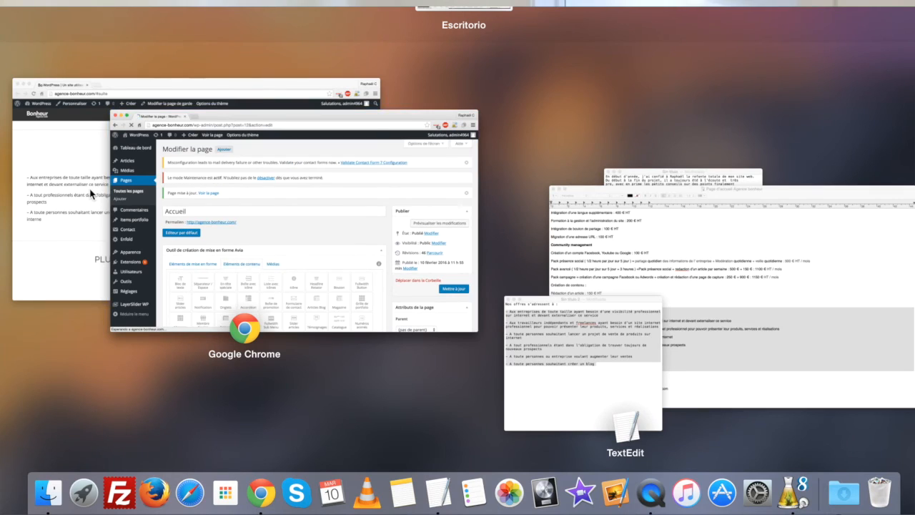
left_click(92, 194)
key("super+r")
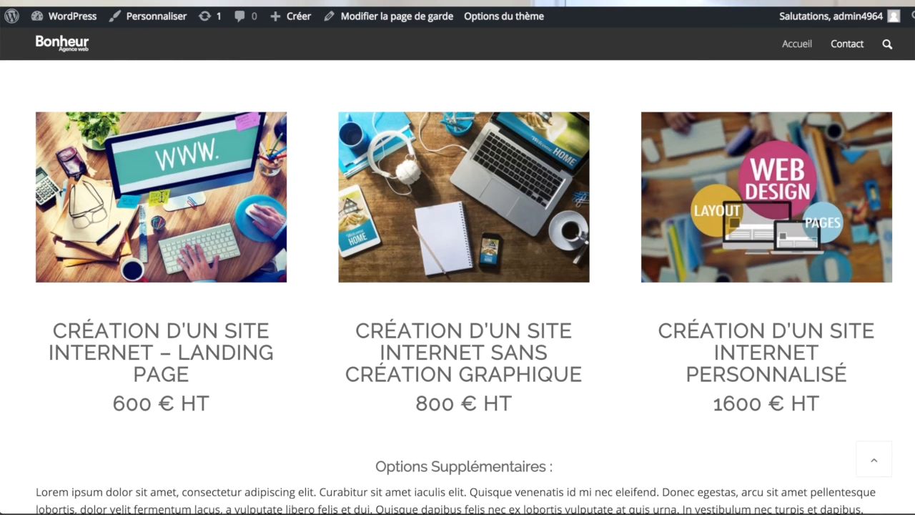
scroll(162, 196, "down", 10)
scroll(162, 196, "down", 15)
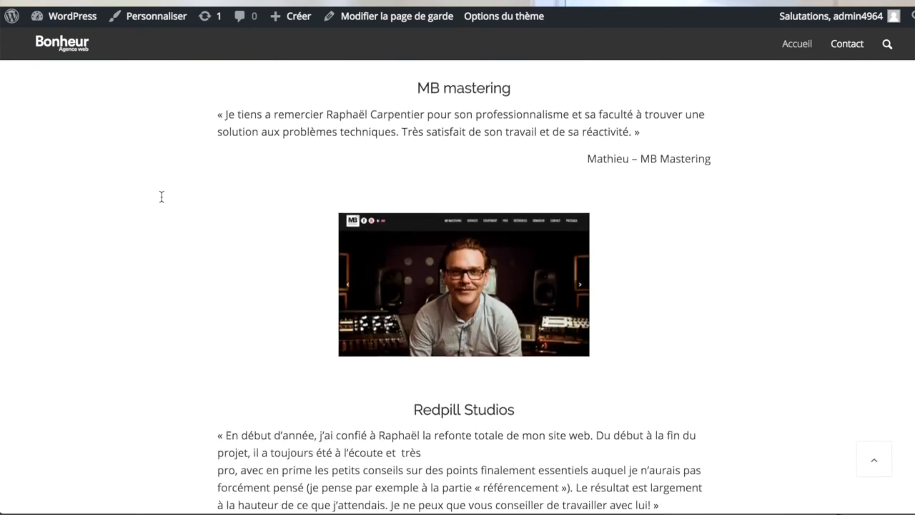